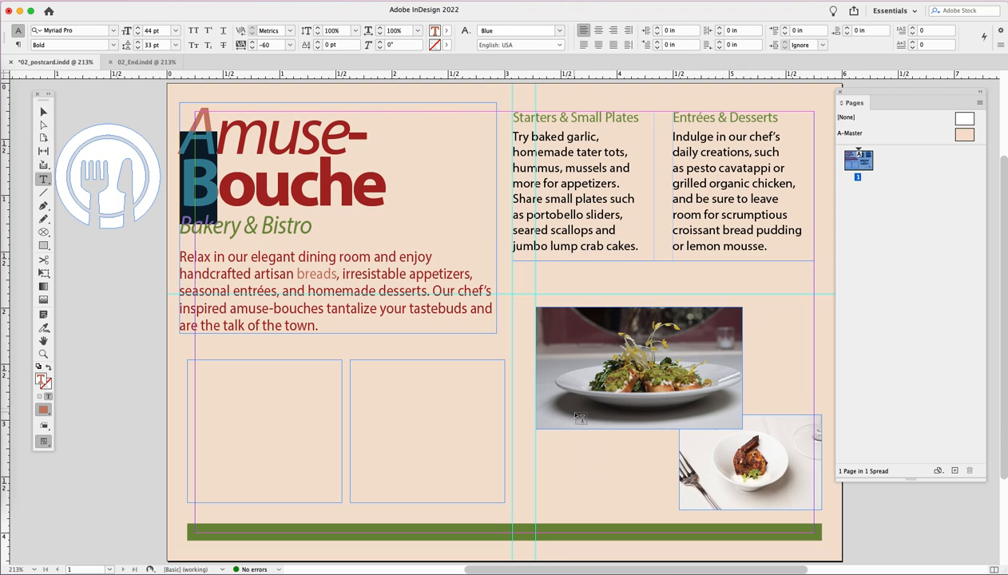
# Compare with 02_End.indd and move the plate-and-cutlery logo beside the Amuse-Bouche title, at about X 1.9957 in, Y 0.215 in
pyautogui.click(41, 111)
pyautogui.moveTo(46, 97); pyautogui.dragTo(38, 95)
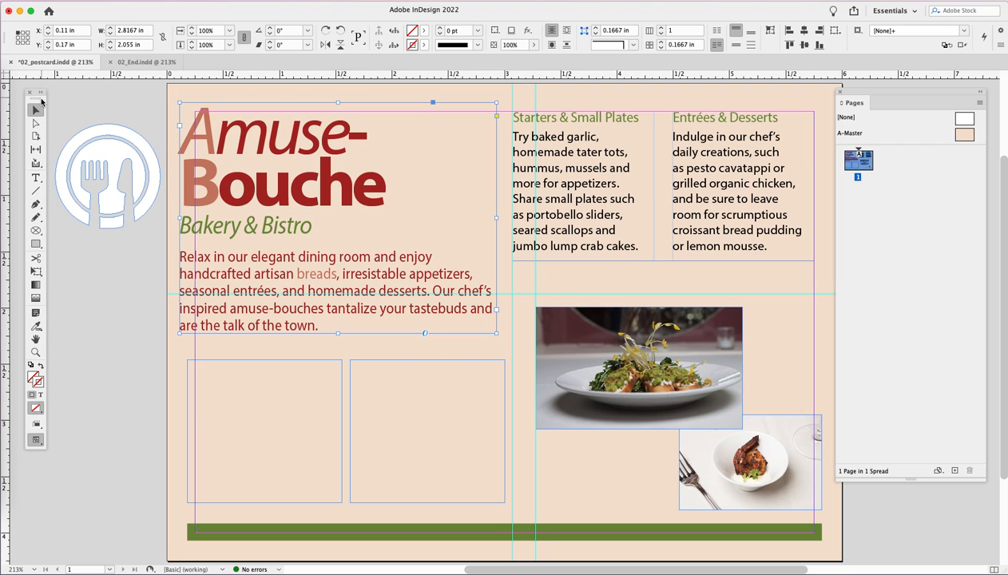
pyautogui.moveTo(130, 155); pyautogui.dragTo(136, 184)
pyautogui.click(144, 62)
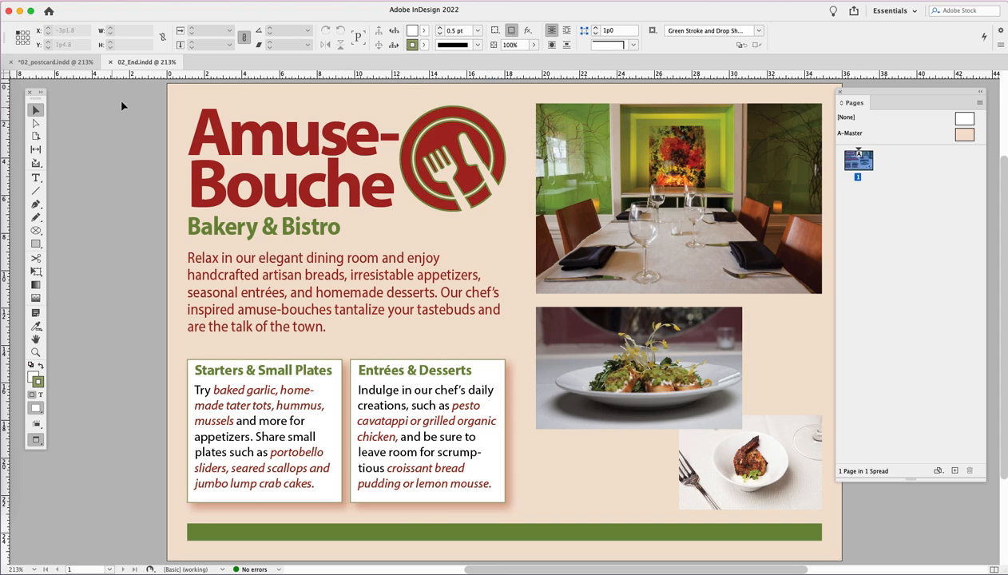
pyautogui.click(56, 63)
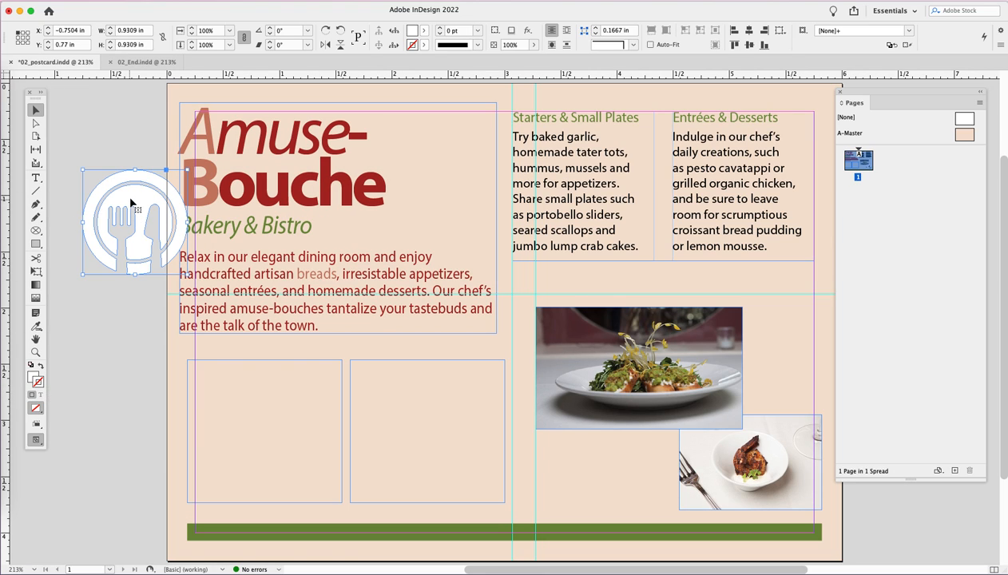
pyautogui.moveTo(131, 199); pyautogui.dragTo(441, 141)
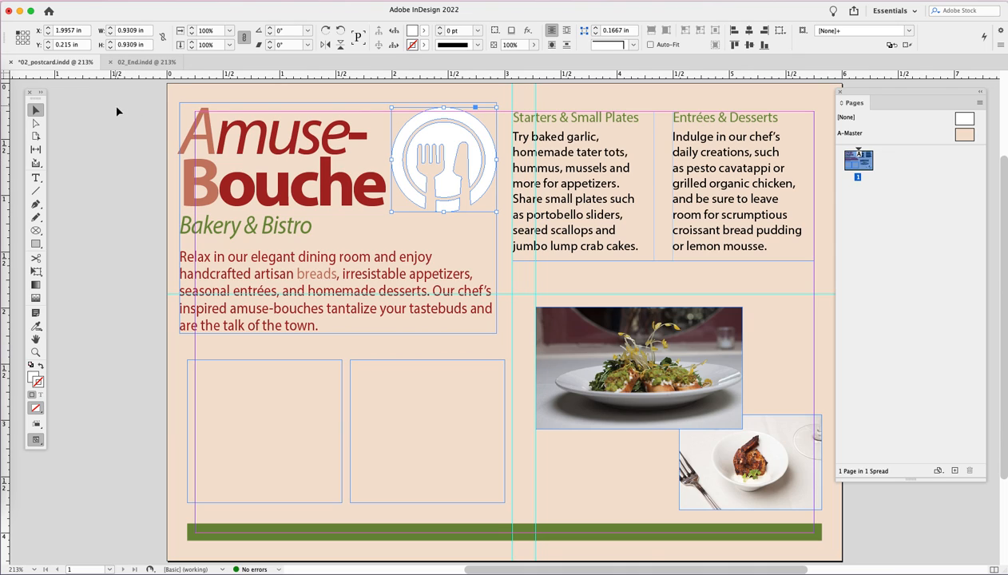
# Import DiningRoom.jpg from the Lesson02 folder and undo its placement inside the selected logo frame
pyautogui.click(49, 3)
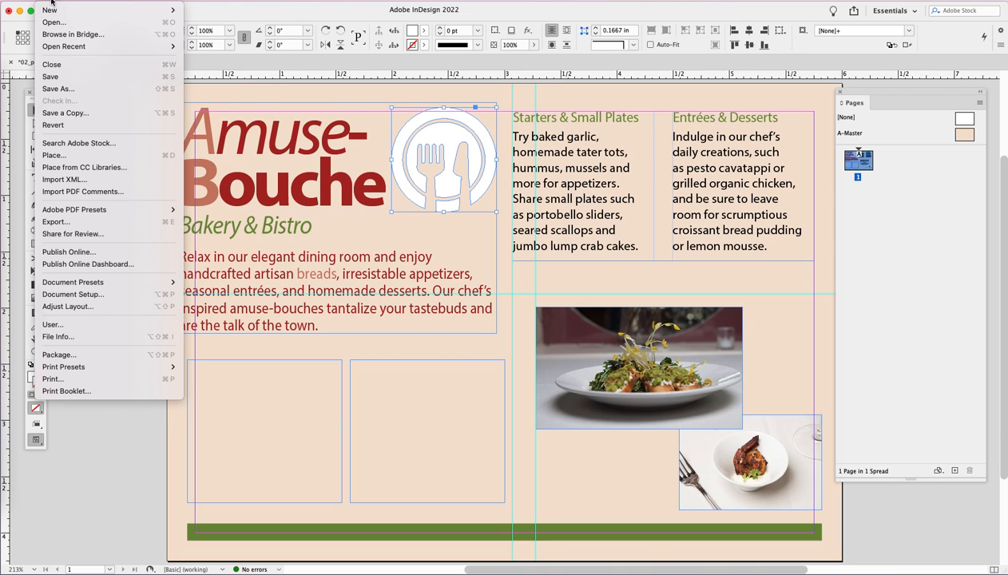
pyautogui.click(75, 162)
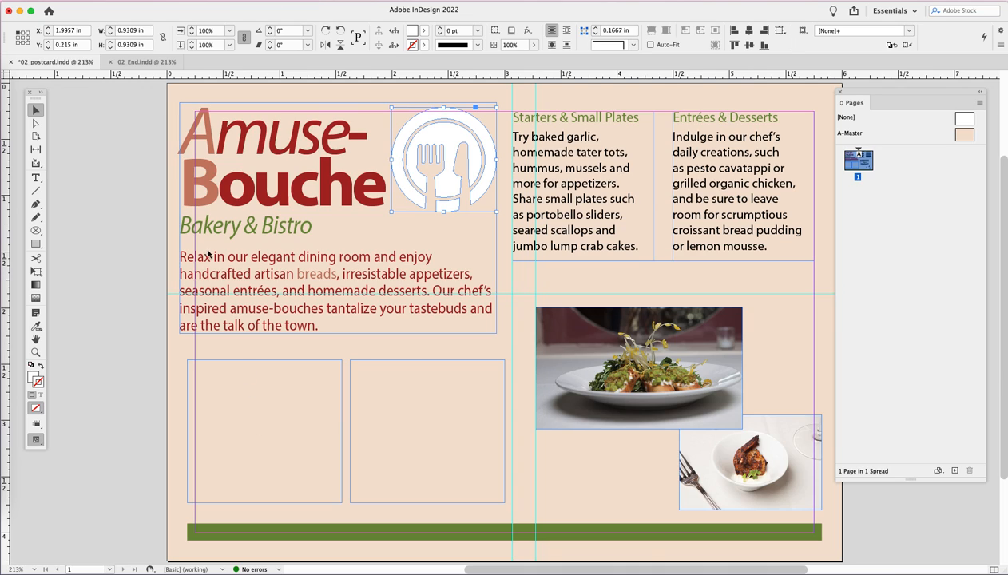
pyautogui.moveTo(468, 220); pyautogui.dragTo(468, 196)
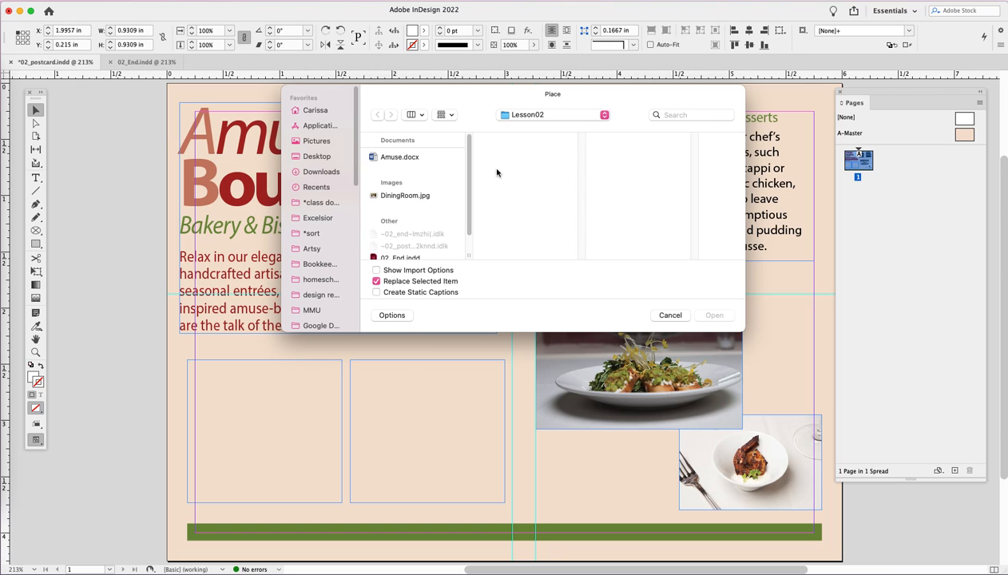
pyautogui.click(397, 196)
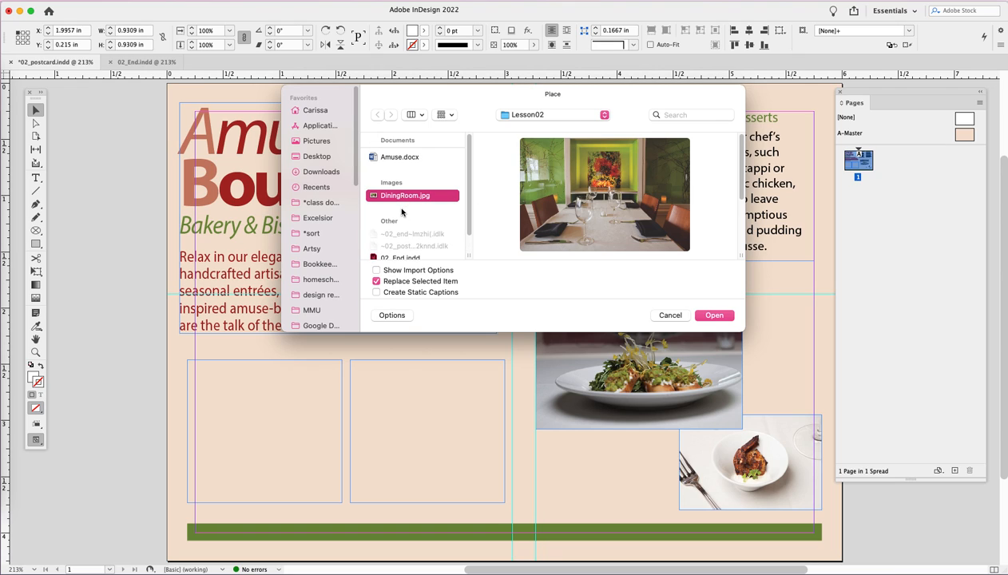
pyautogui.click(715, 315)
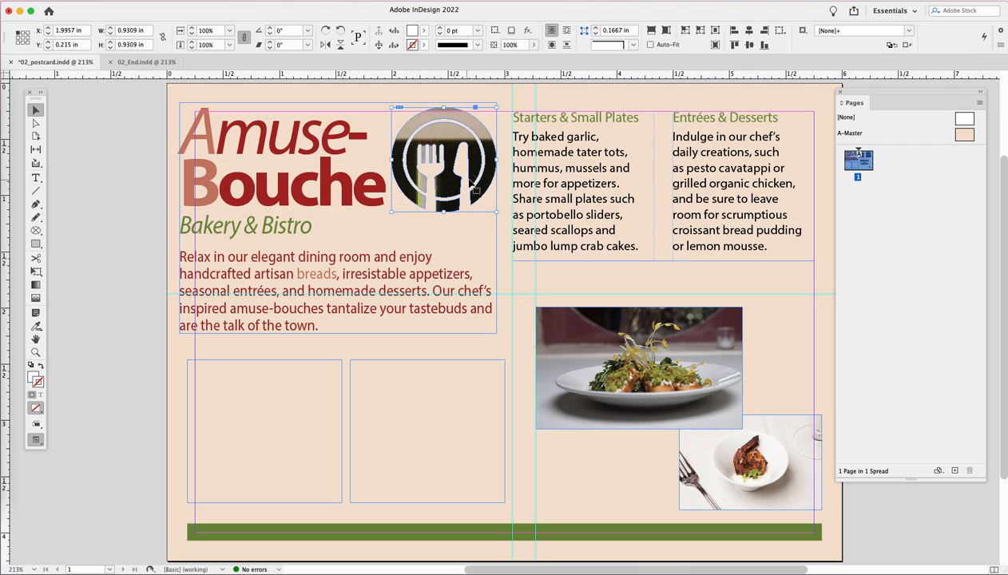
pyautogui.press('super+z')
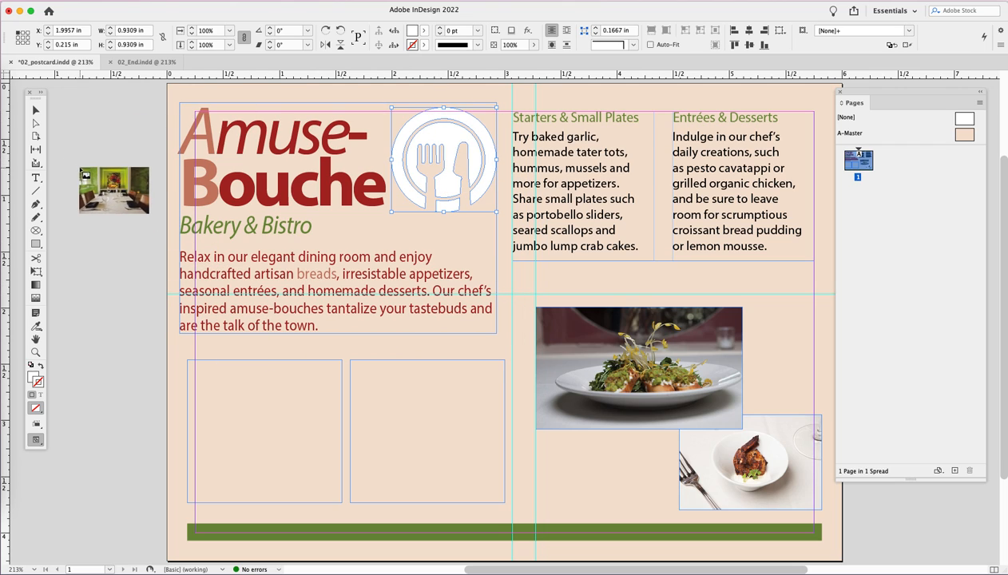
# Undo a full-size placement of DiningRoom.jpg and place it over the title area at about 2.53 by 1.69 in
pyautogui.press('Escape')
pyautogui.click(96, 227)
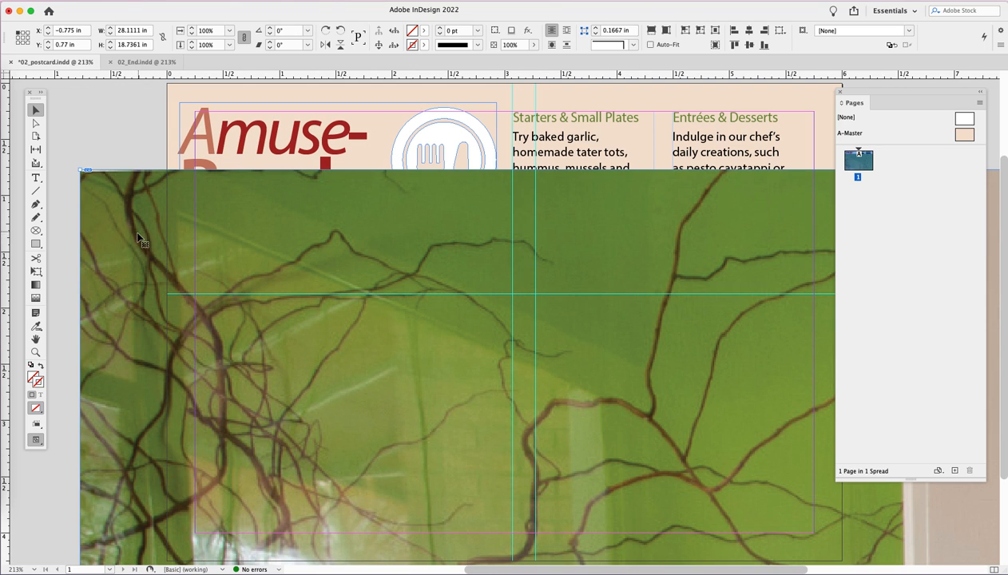
pyautogui.press('super+z')
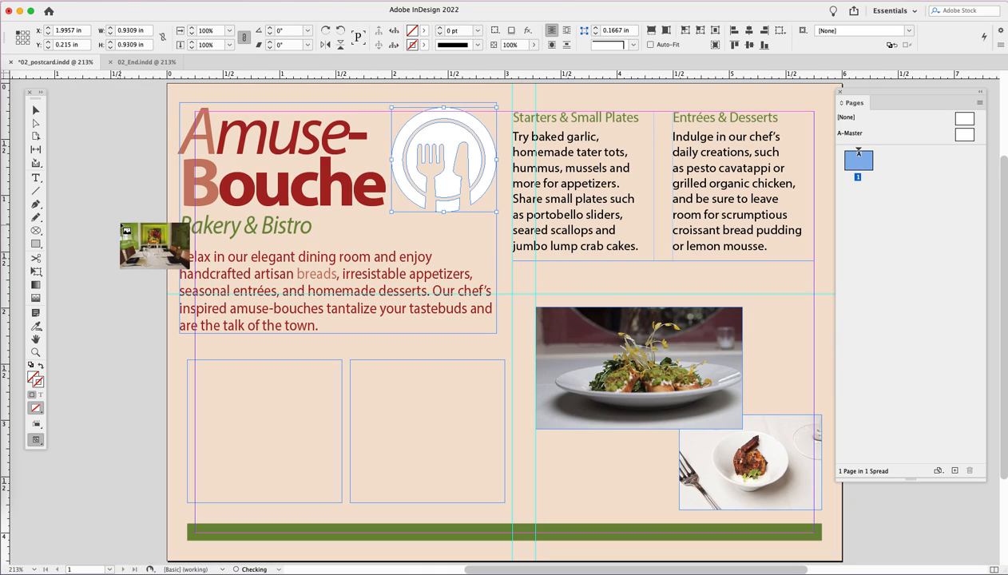
pyautogui.moveTo(84, 195); pyautogui.dragTo(378, 410)
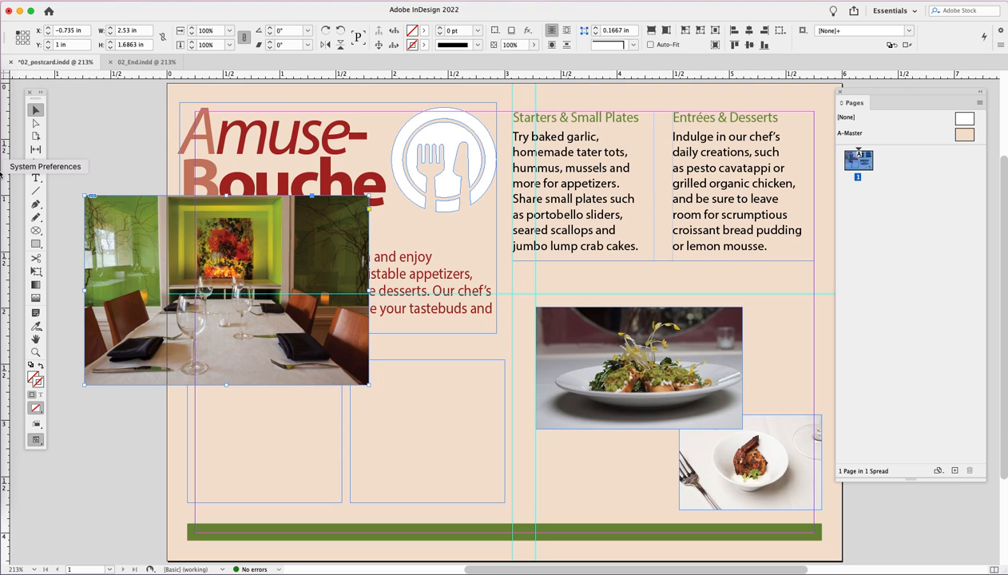
# Draw a rectangular frame about 0.93 by 1.08 in overlapping the salad photo, place DiningRoom.jpg in it, and delete the frame
pyautogui.click(36, 230)
pyautogui.moveTo(38, 233); pyautogui.dragTo(80, 243)
pyautogui.moveTo(725, 273); pyautogui.dragTo(828, 399)
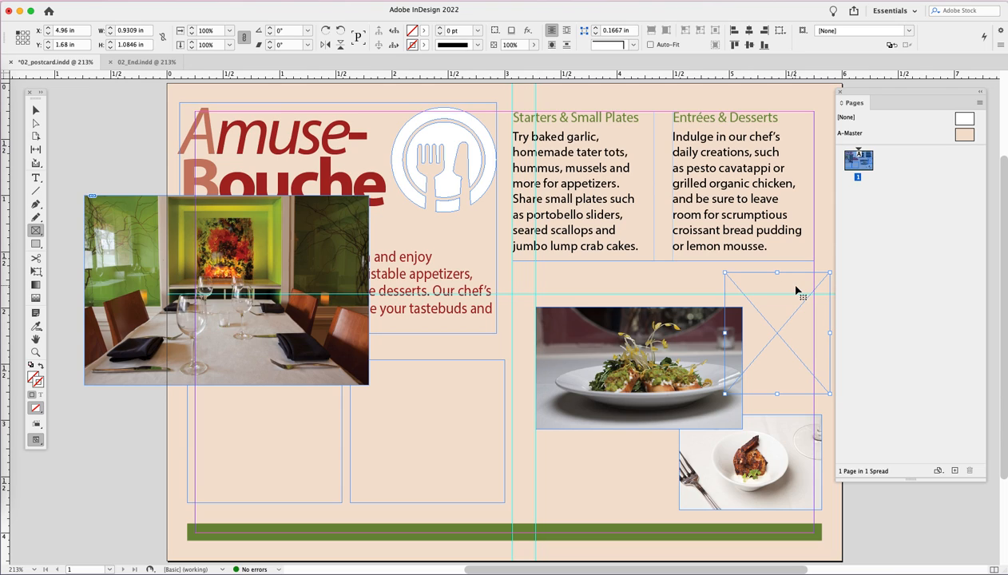
pyautogui.press('super+d')
pyautogui.click(419, 196)
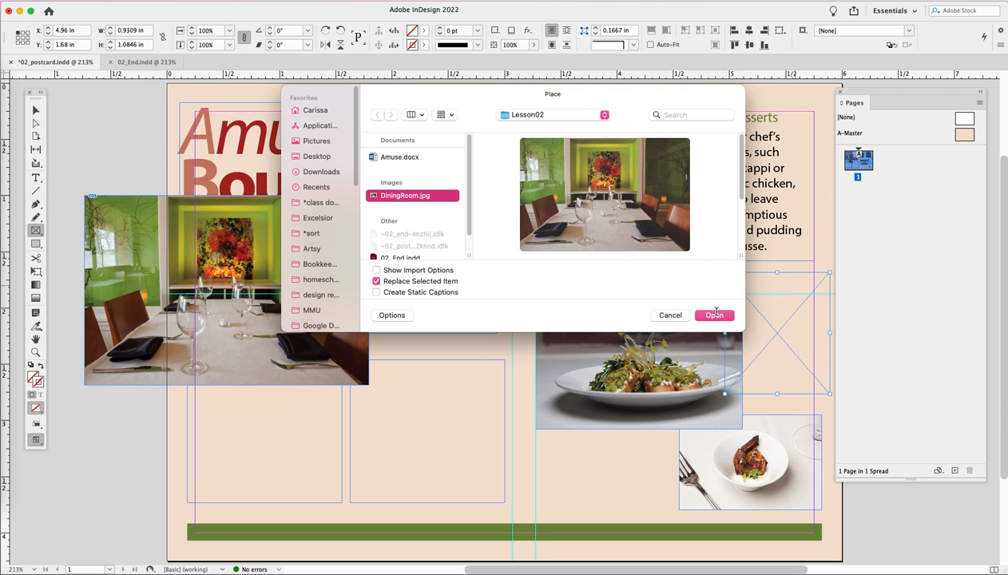
pyautogui.click(715, 315)
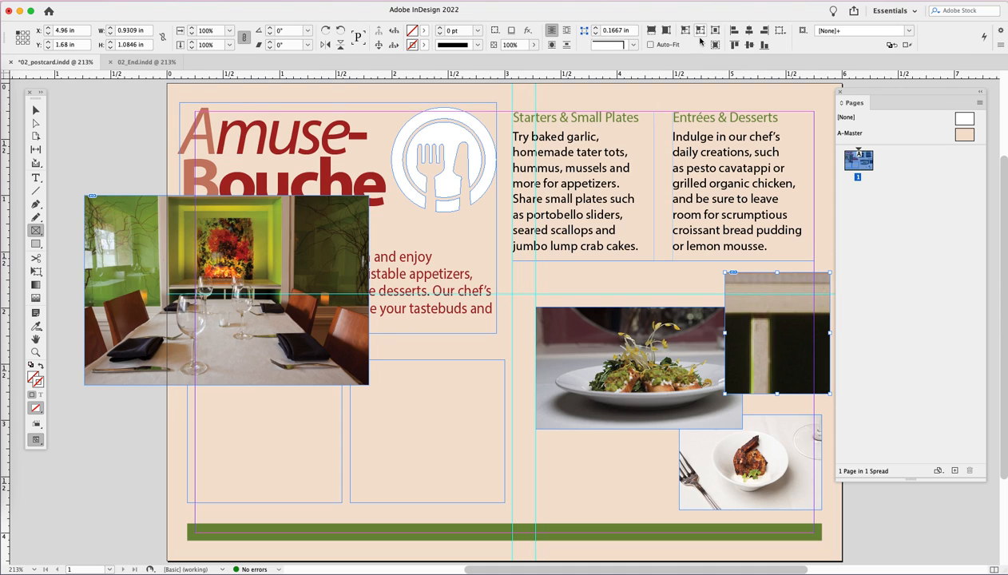
pyautogui.click(34, 110)
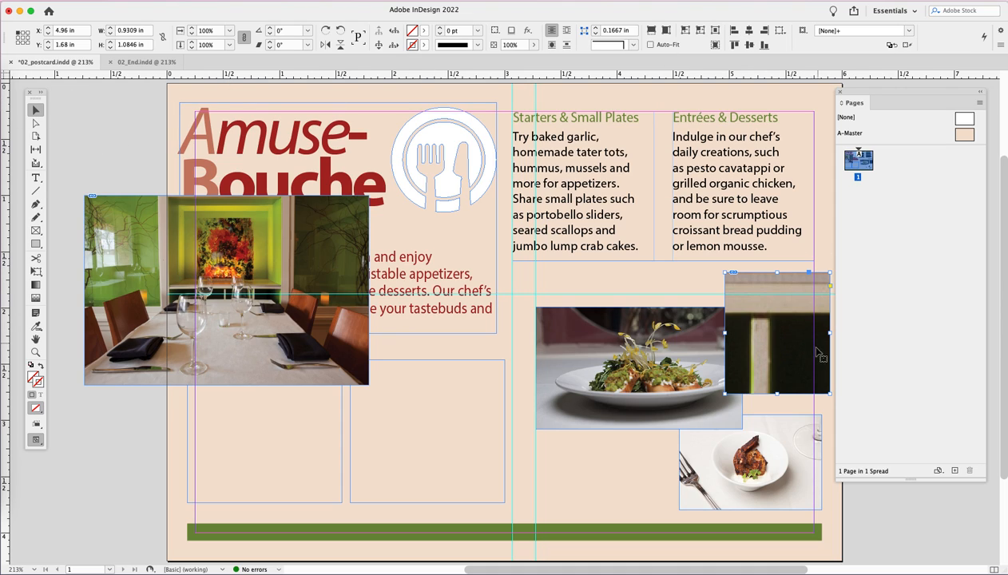
pyautogui.press('BackSpace')
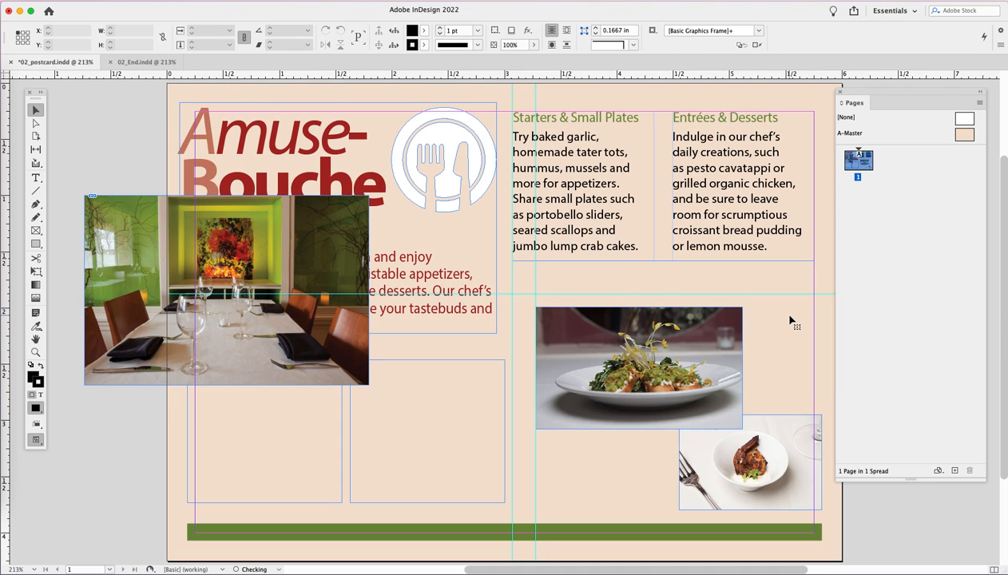
# Move the two-column menu text frame toward the pasteboard and position the dining room photo above the salad photo at X 3.2778 in, Y 0.17 in
pyautogui.moveTo(264, 237); pyautogui.dragTo(216, 366)
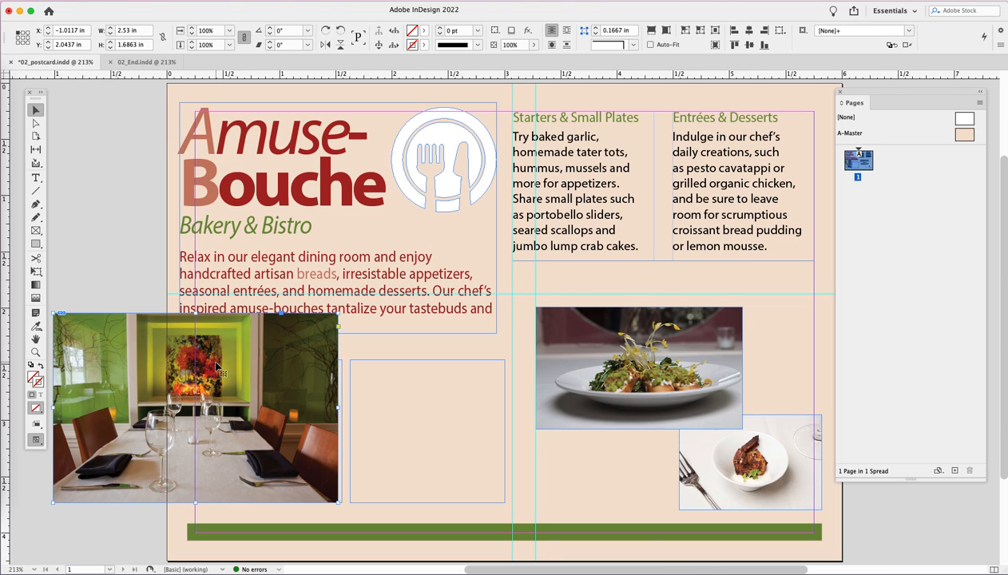
pyautogui.click(145, 63)
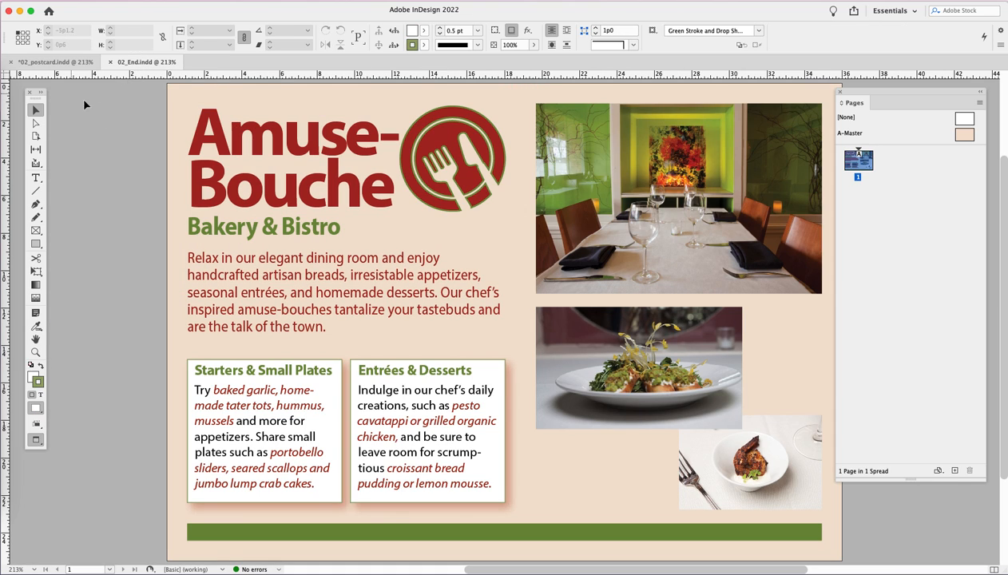
pyautogui.click(69, 63)
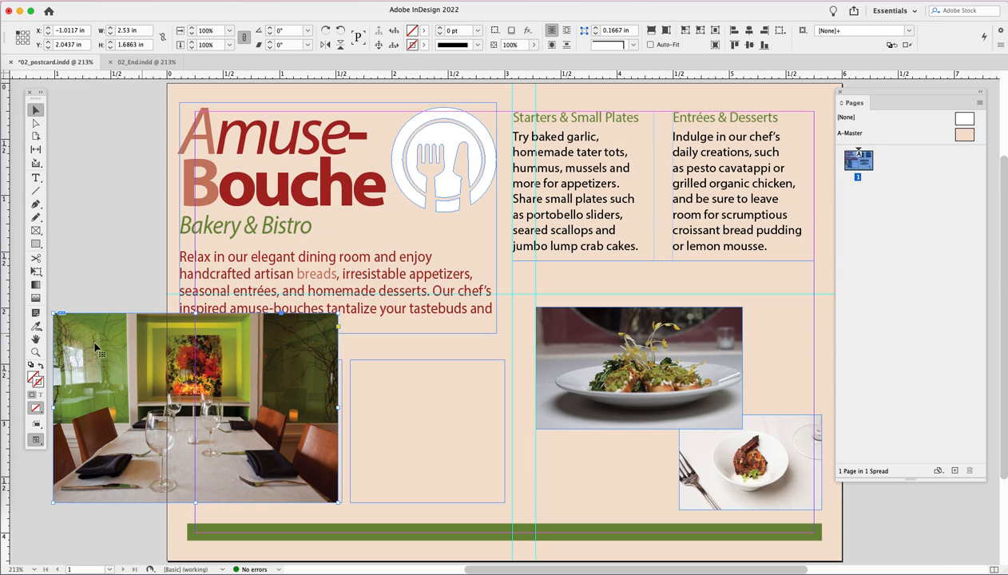
pyautogui.moveTo(619, 254); pyautogui.dragTo(640, 220)
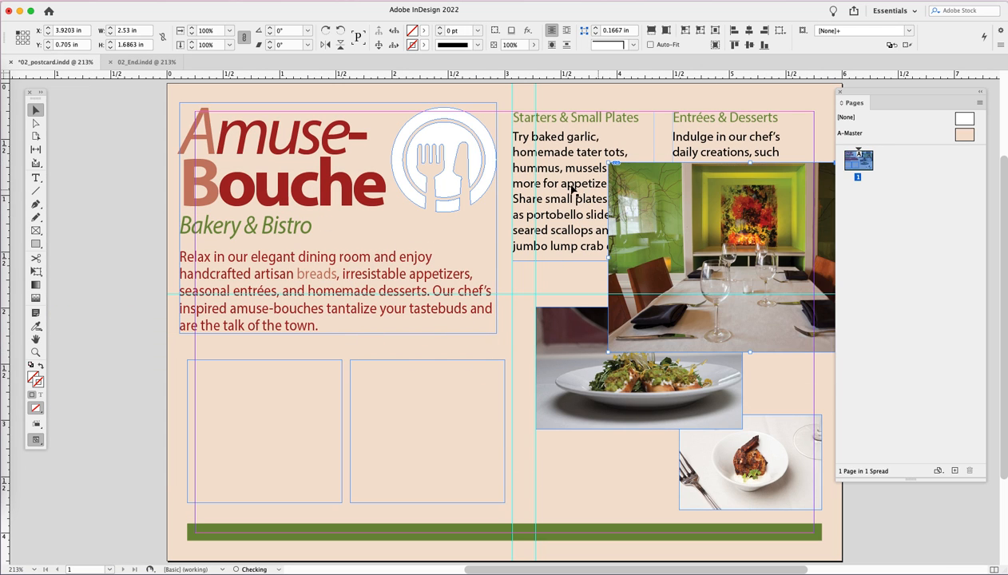
pyautogui.moveTo(552, 155); pyautogui.dragTo(76, 373)
pyautogui.moveTo(133, 357); pyautogui.dragTo(93, 396)
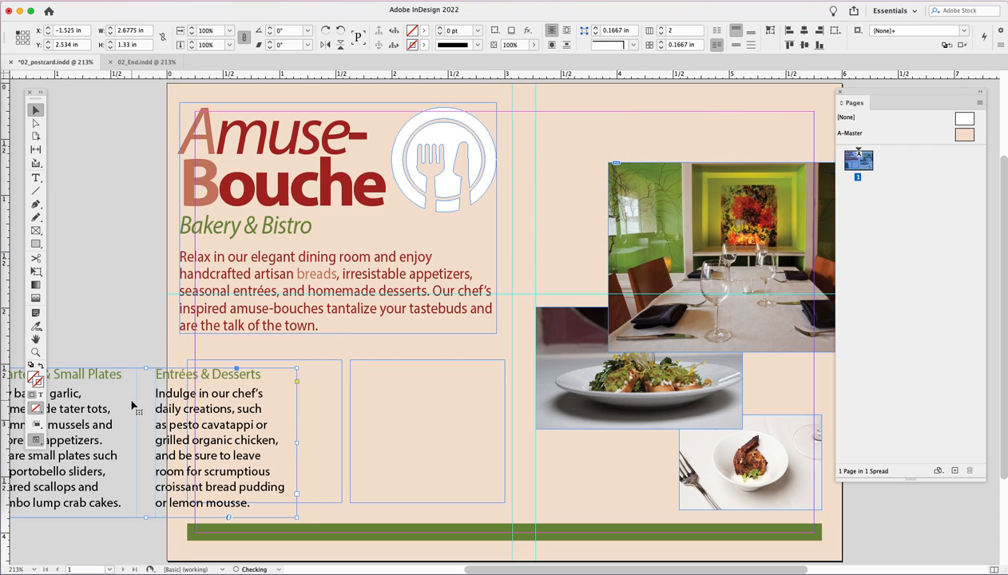
pyautogui.moveTo(720, 223); pyautogui.dragTo(656, 167)
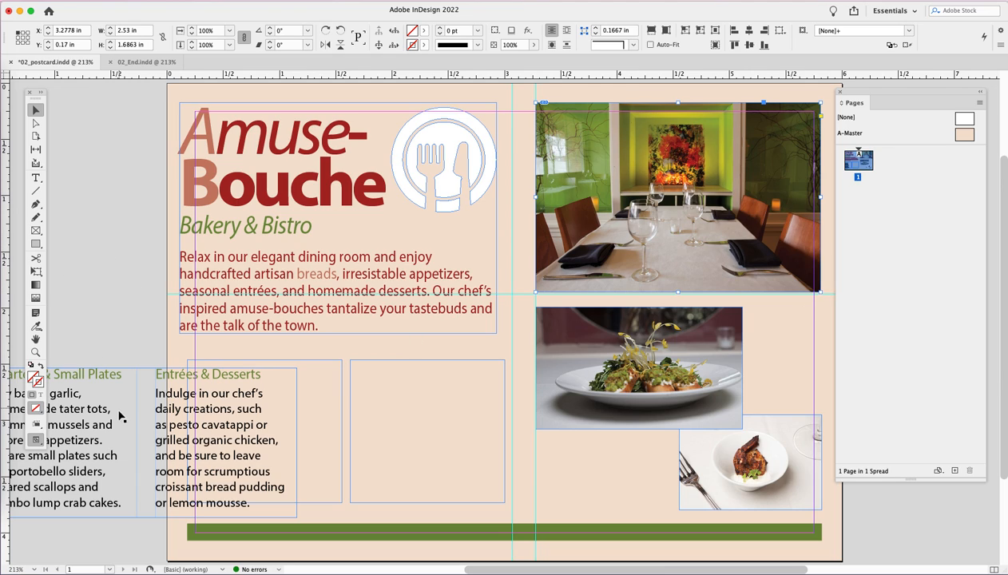
# Cut all text from the two-column menu frame and paste it into the first empty frame below the intro paragraph
pyautogui.click(115, 435)
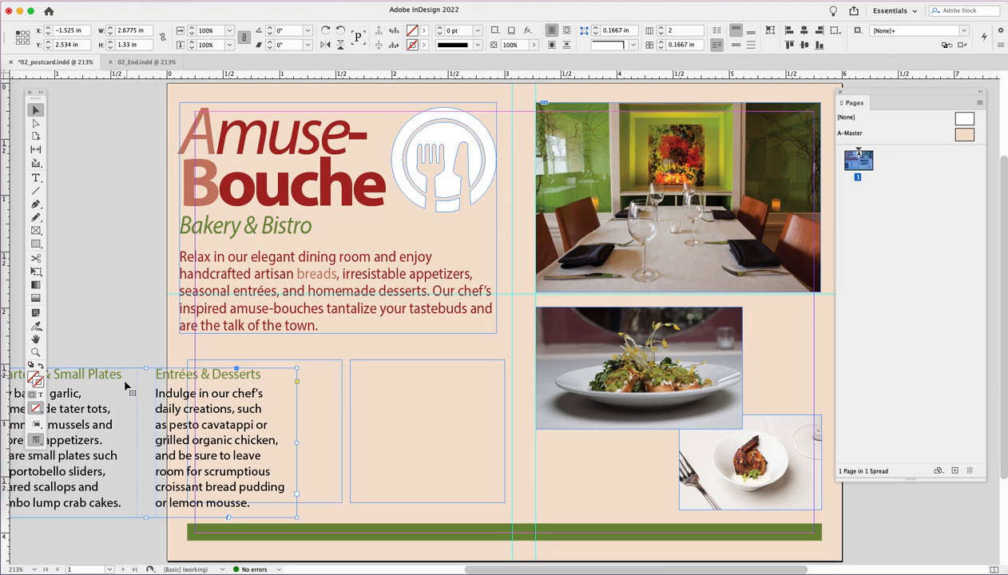
pyautogui.doubleClick(115, 436)
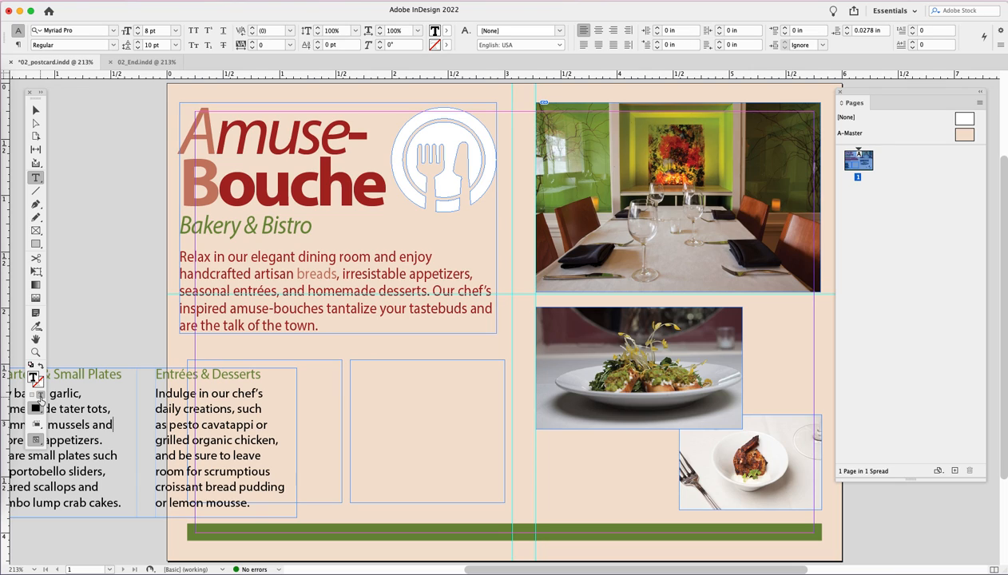
pyautogui.press('super+a')
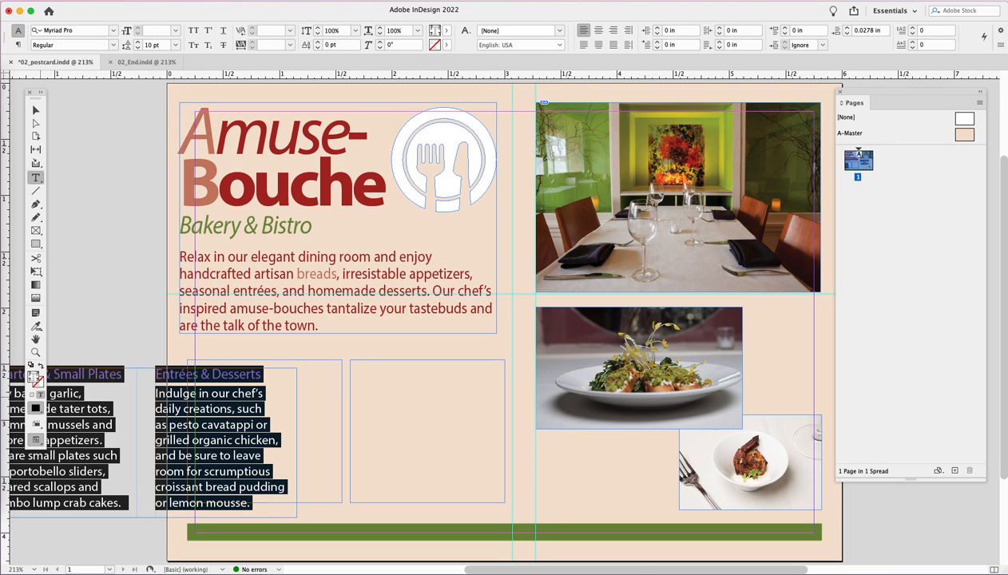
pyautogui.press('BackSpace')
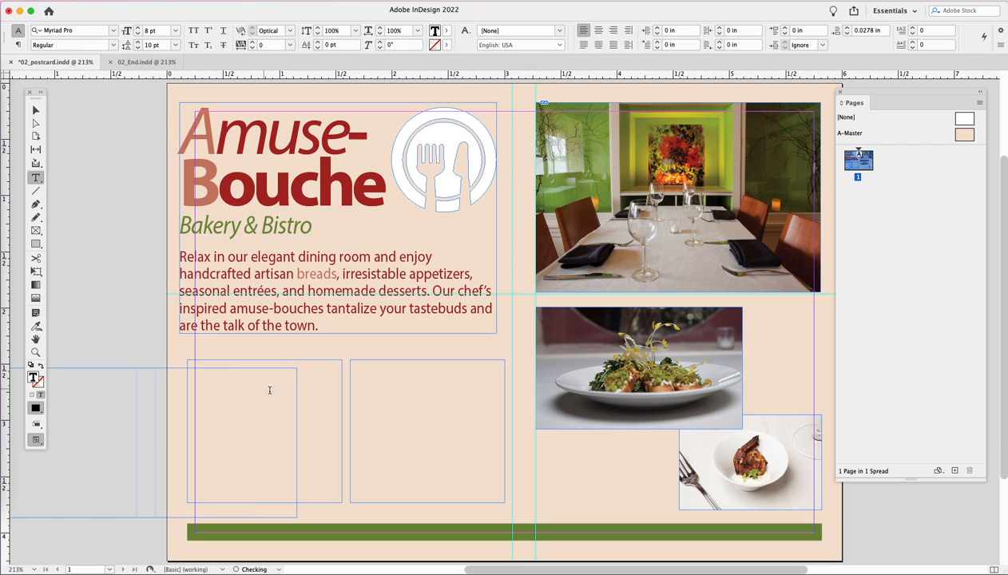
pyautogui.click(307, 373)
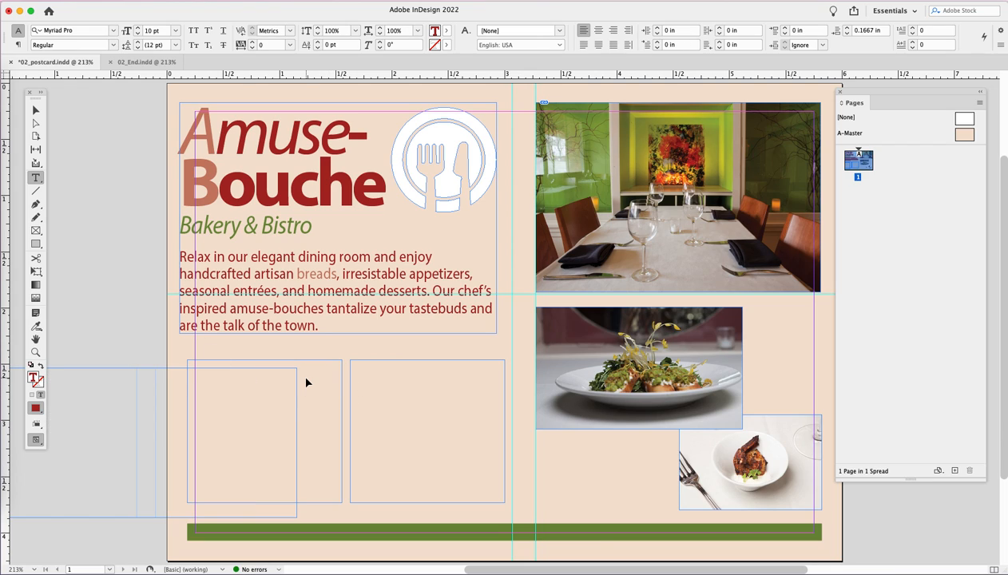
pyautogui.press('super+v')
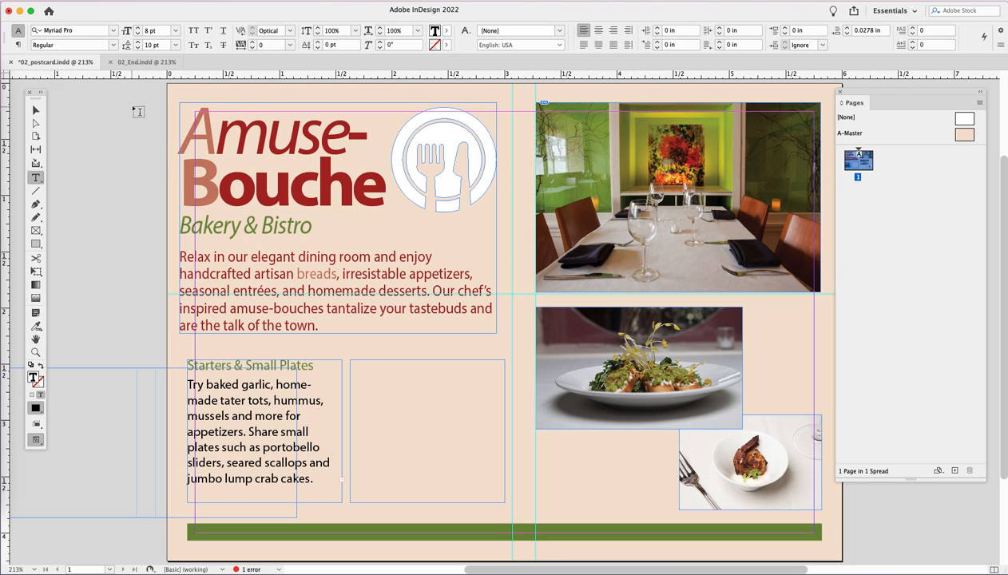
# Delete the emptied two-column text frame
pyautogui.click(35, 109)
pyautogui.click(148, 369)
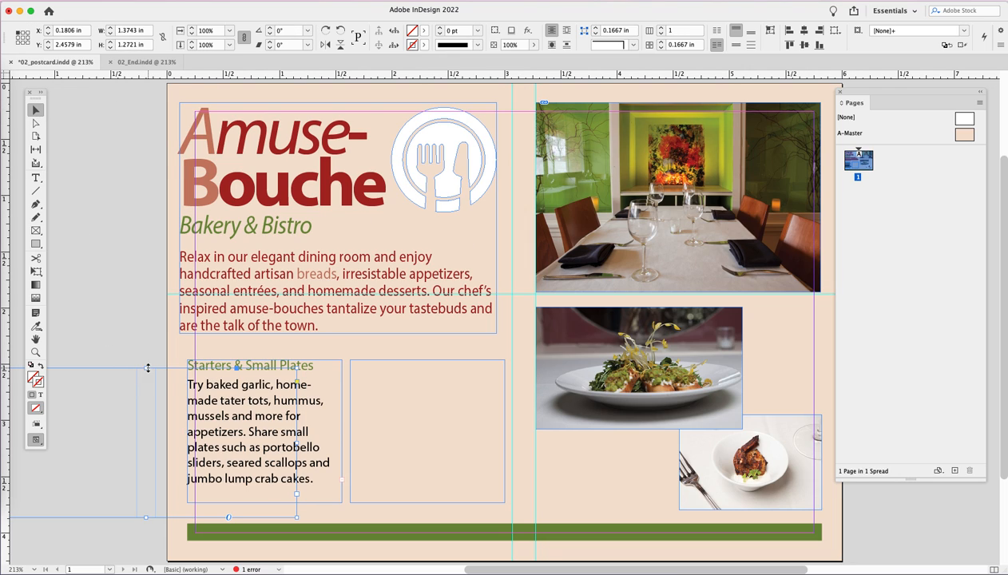
pyautogui.click(87, 343)
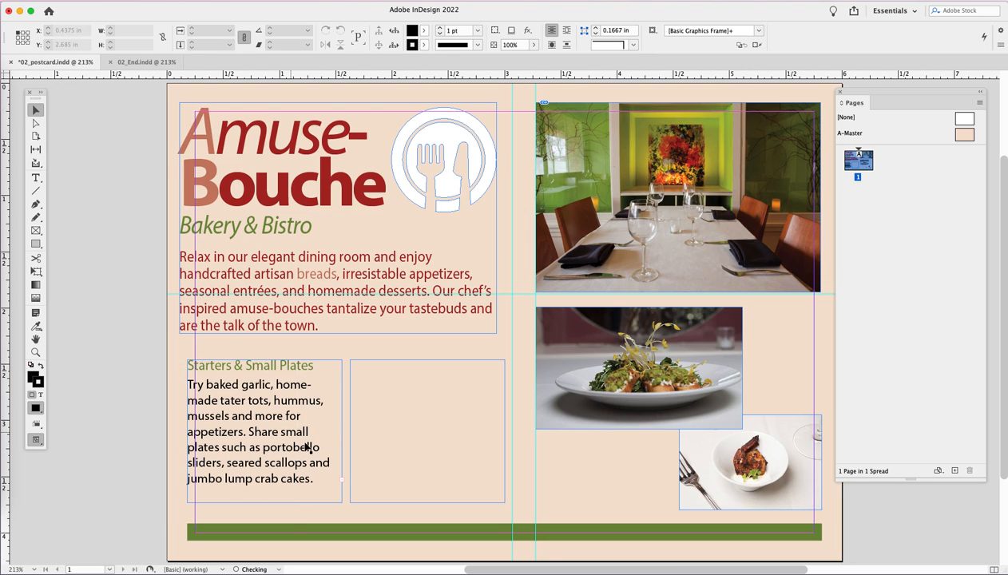
# Thread the overset text from the Starters & Small Plates frame into the empty frame beside it
pyautogui.click(328, 487)
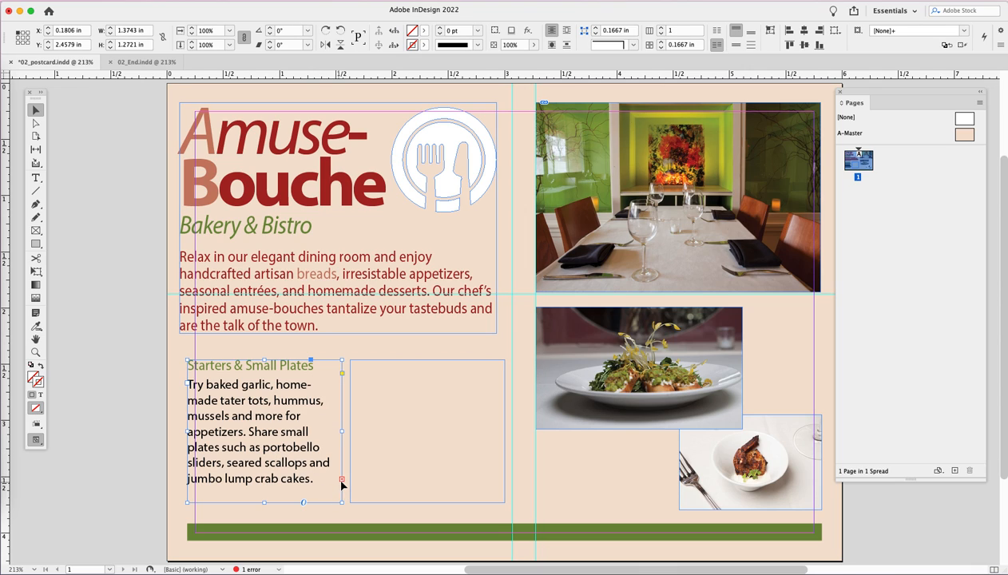
pyautogui.click(342, 481)
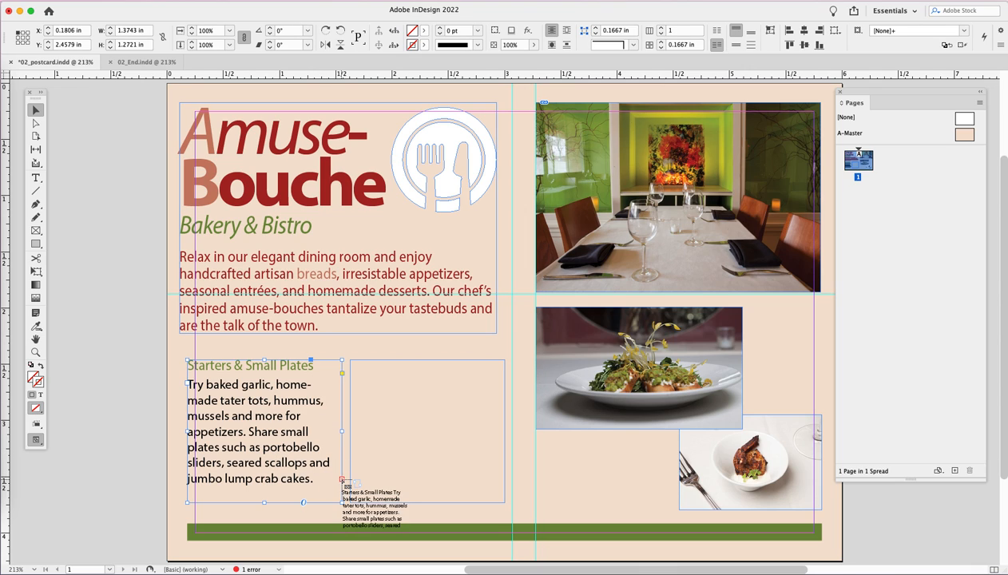
pyautogui.click(359, 370)
pyautogui.click(362, 370)
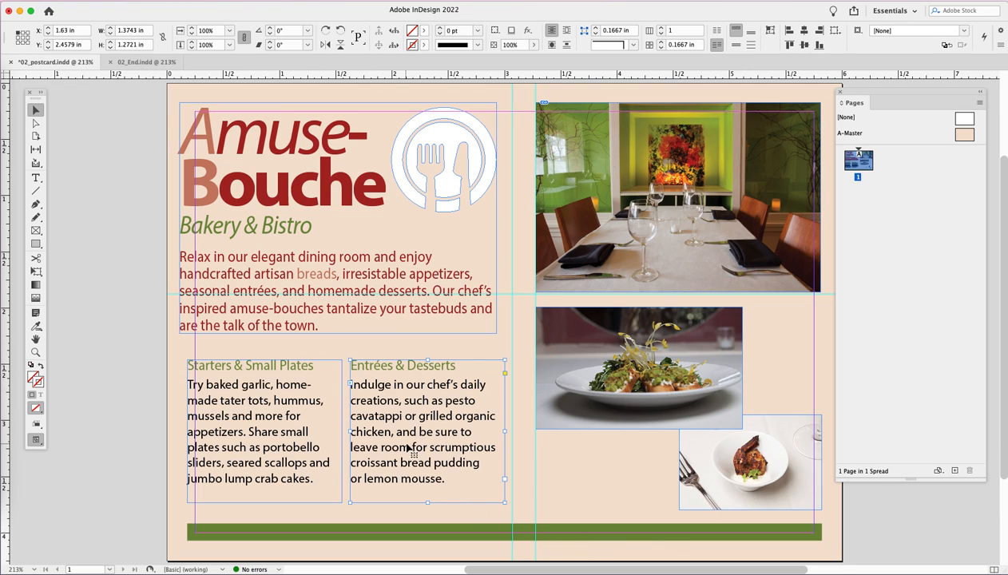
# Show the text threads between the linked menu frames and compare the postcard's layout with 02_End.indd
pyautogui.click(217, 2)
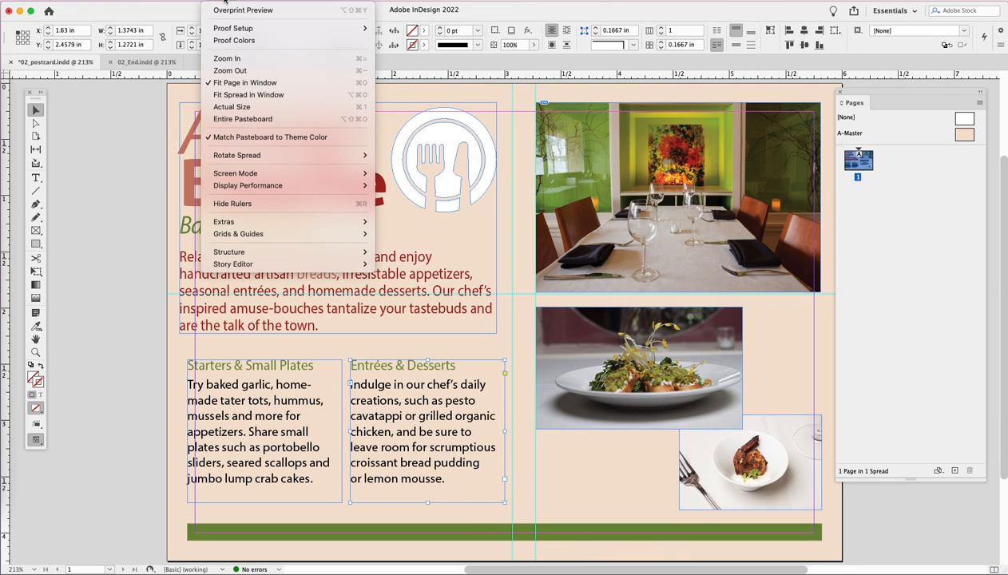
pyautogui.moveTo(272, 186)
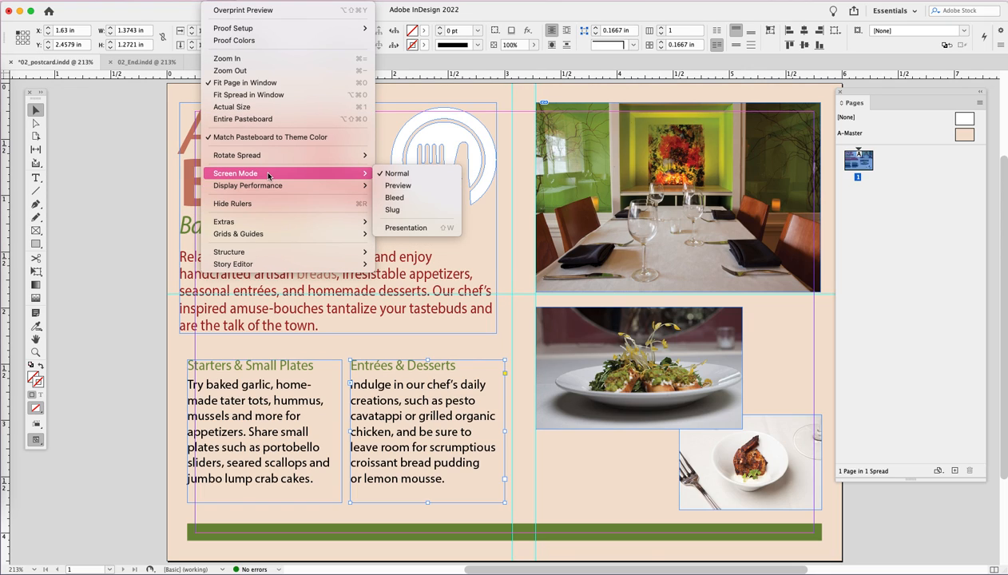
pyautogui.moveTo(293, 224)
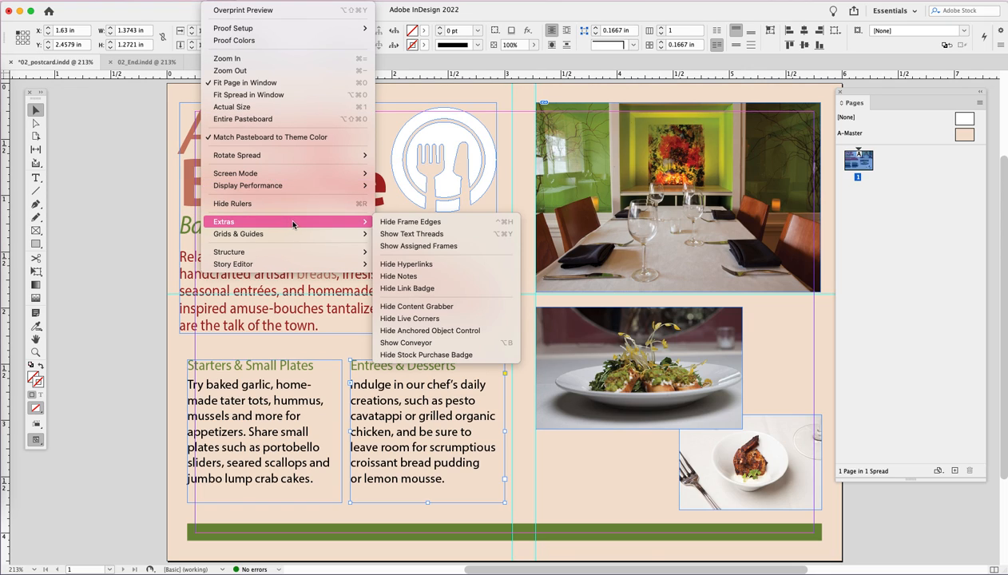
pyautogui.click(447, 235)
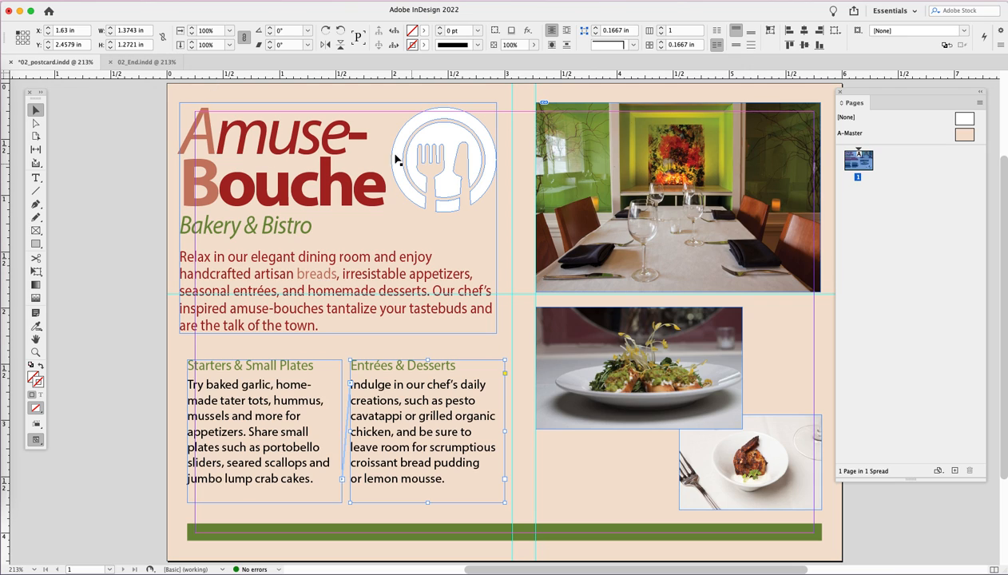
pyautogui.click(146, 62)
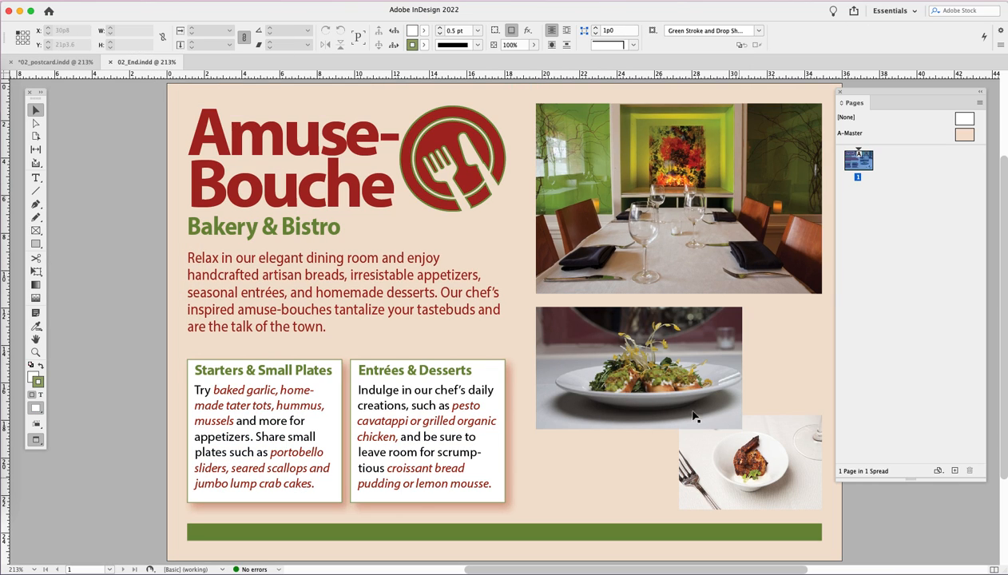
pyautogui.click(81, 67)
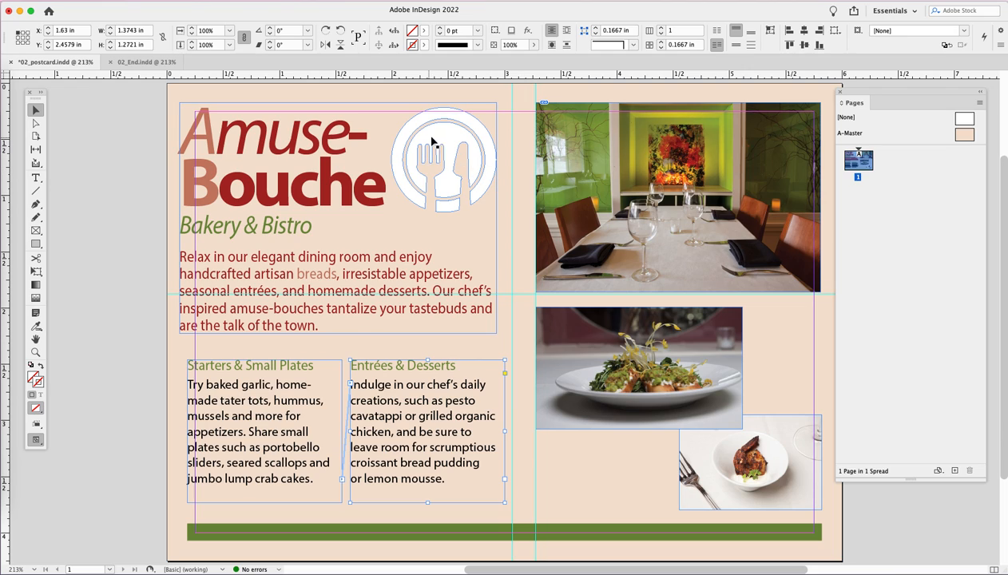
# Shift the dining room photo sideways and enlarge it with its frame to about 2.84 × 1.89 in at X 3.0557 in, Y 0.0971 in
pyautogui.click(729, 164)
pyautogui.moveTo(729, 163); pyautogui.dragTo(729, 166)
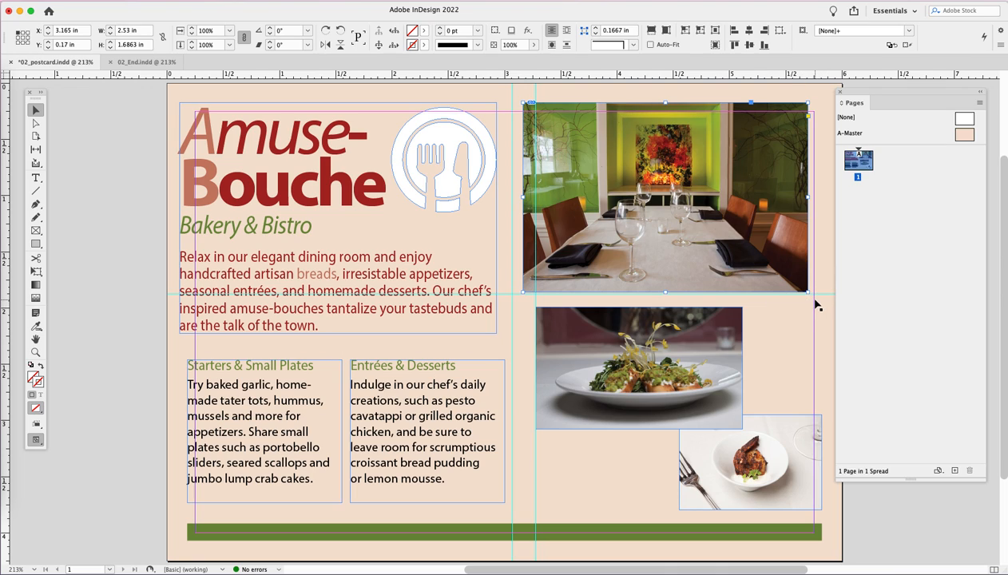
pyautogui.moveTo(810, 294); pyautogui.dragTo(824, 306)
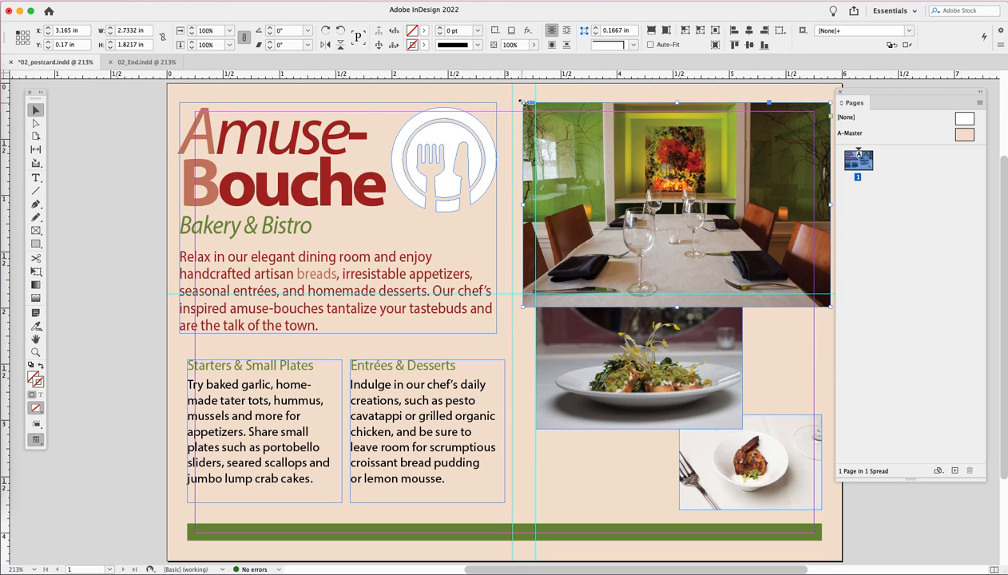
pyautogui.moveTo(522, 103); pyautogui.dragTo(512, 94)
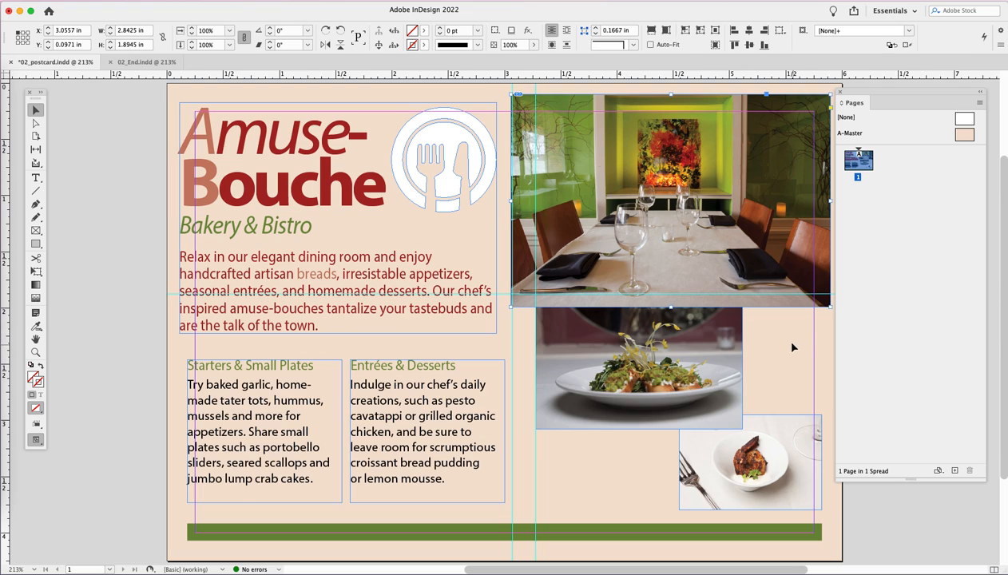
pyautogui.moveTo(896, 93); pyautogui.dragTo(982, 90)
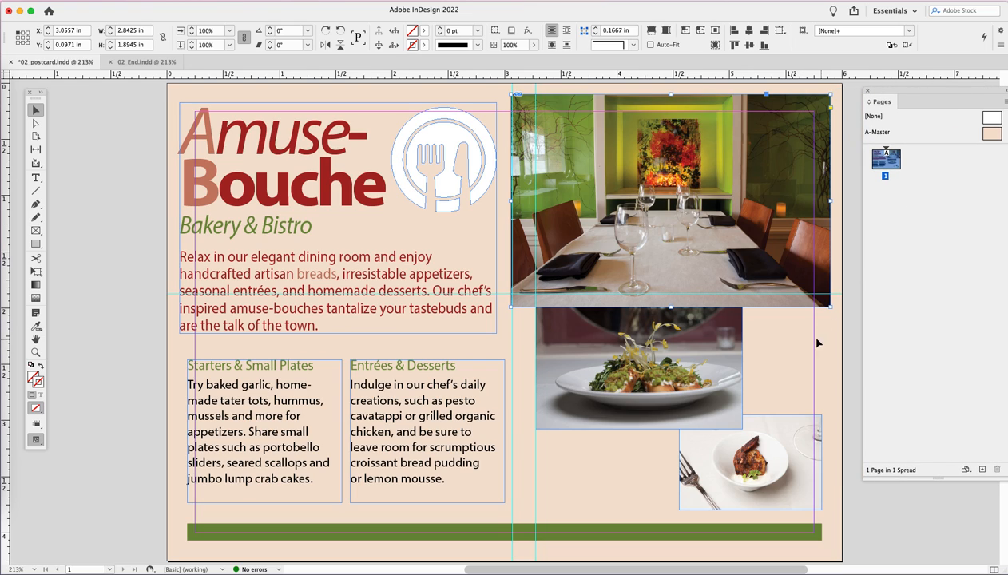
# Enlarge only the dining room photo's frame to about 3.81 × 2.55 in, and fit the frame to its content
pyautogui.click(777, 333)
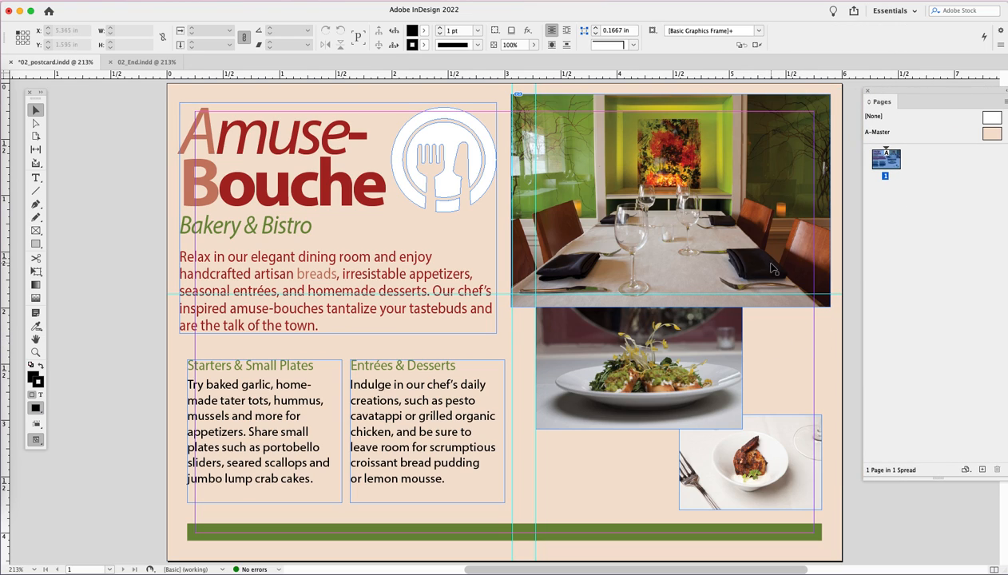
pyautogui.click(777, 275)
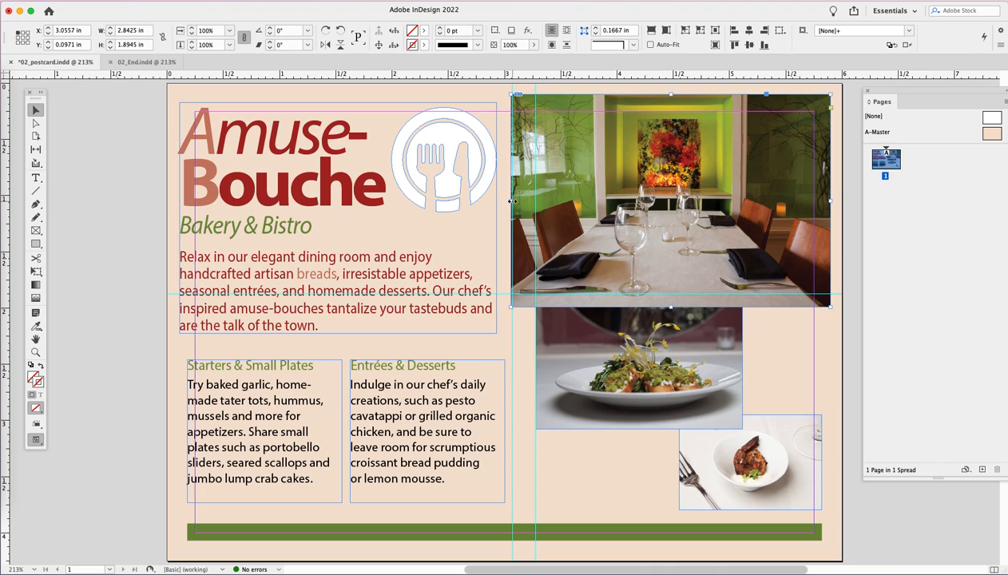
pyautogui.moveTo(512, 202); pyautogui.dragTo(403, 380)
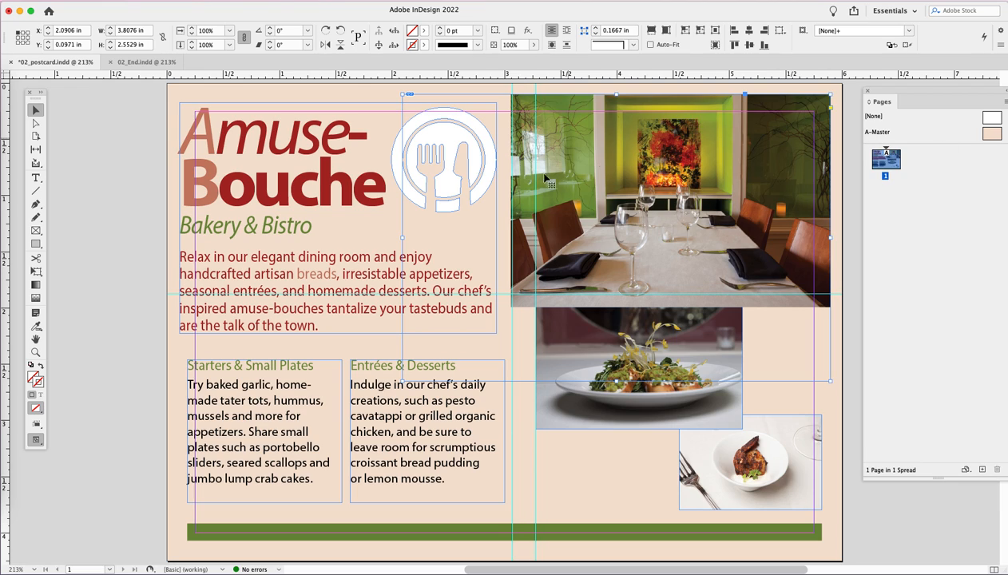
pyautogui.press('super+alt+c')
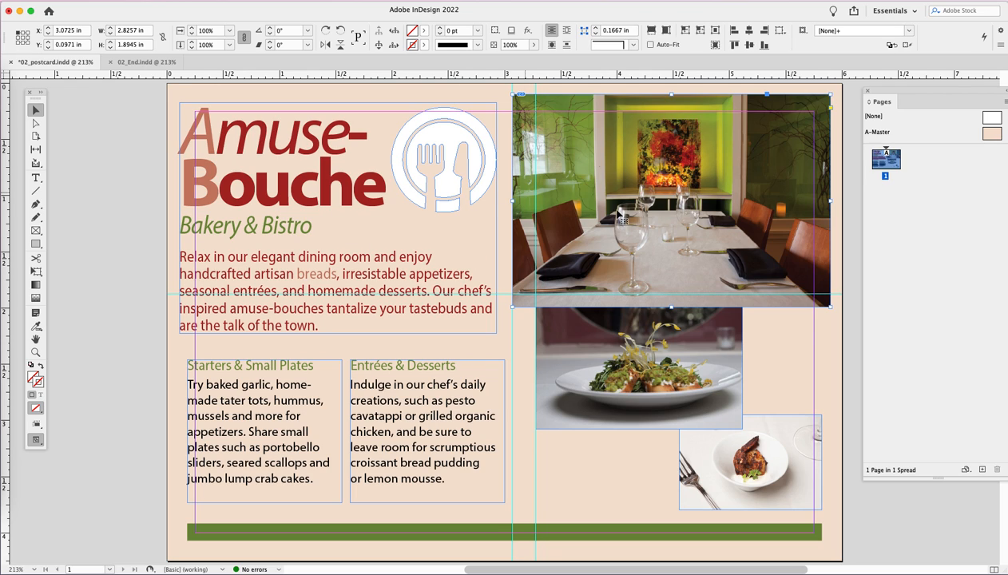
# Scale the dining room photo and its frame down to about 2.54 × 1.70 in at X 3.2778 in, Y 0.1499 in
pyautogui.moveTo(512, 307); pyautogui.dragTo(535, 292)
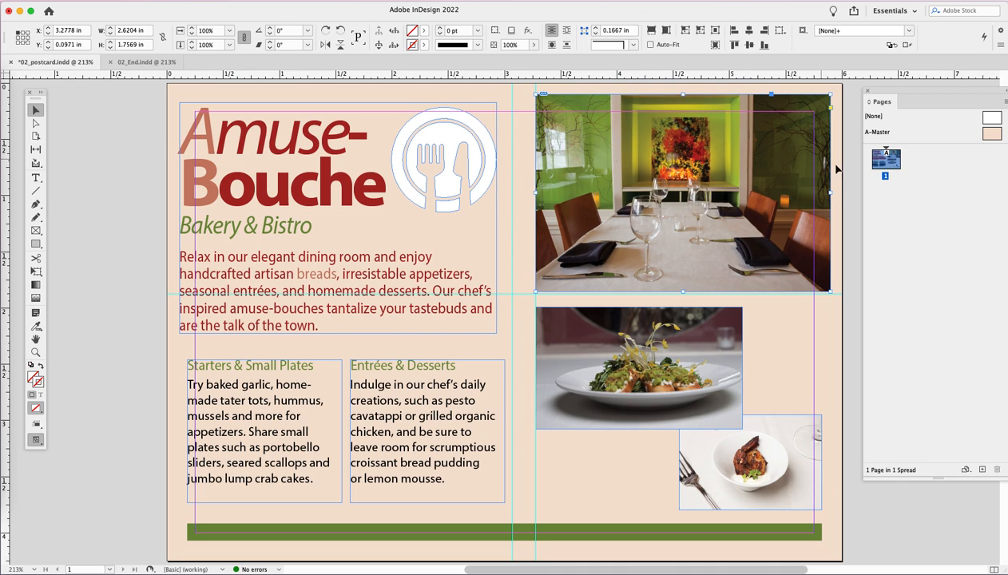
pyautogui.moveTo(831, 94); pyautogui.dragTo(822, 102)
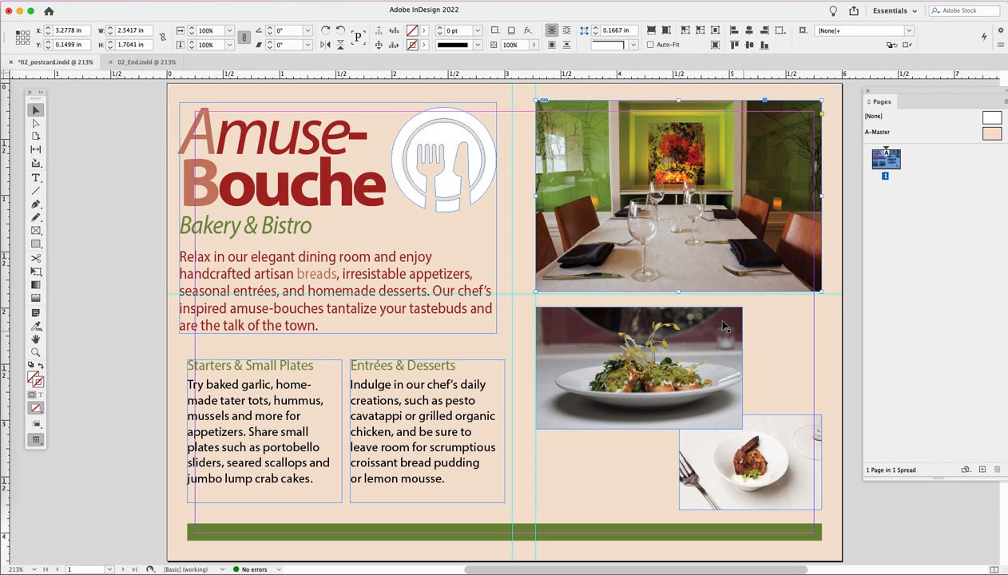
pyautogui.click(796, 342)
pyautogui.press('d')
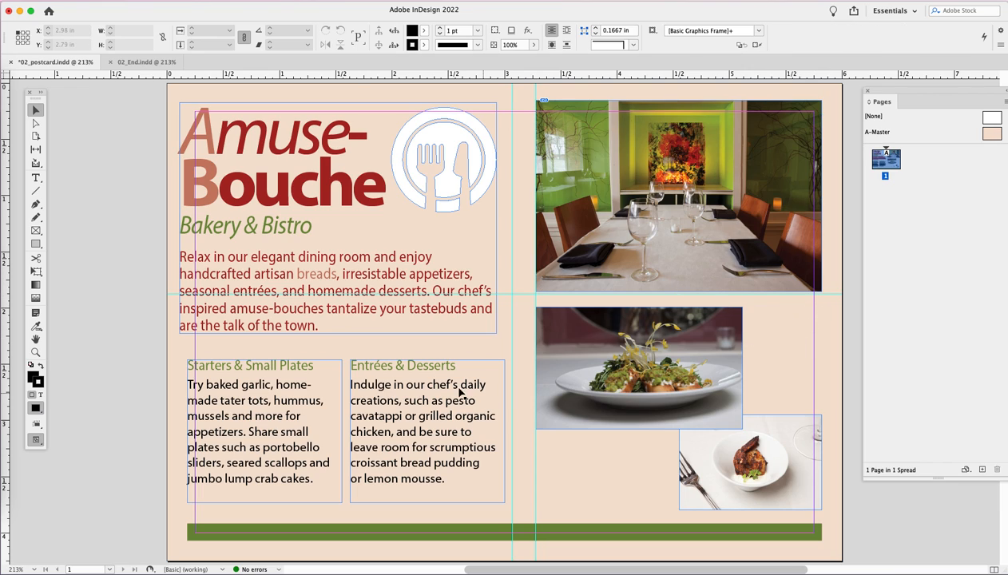
# Crop the lower edge of the dining room photo so its frame height is about 1.67 in
pyautogui.click(692, 266)
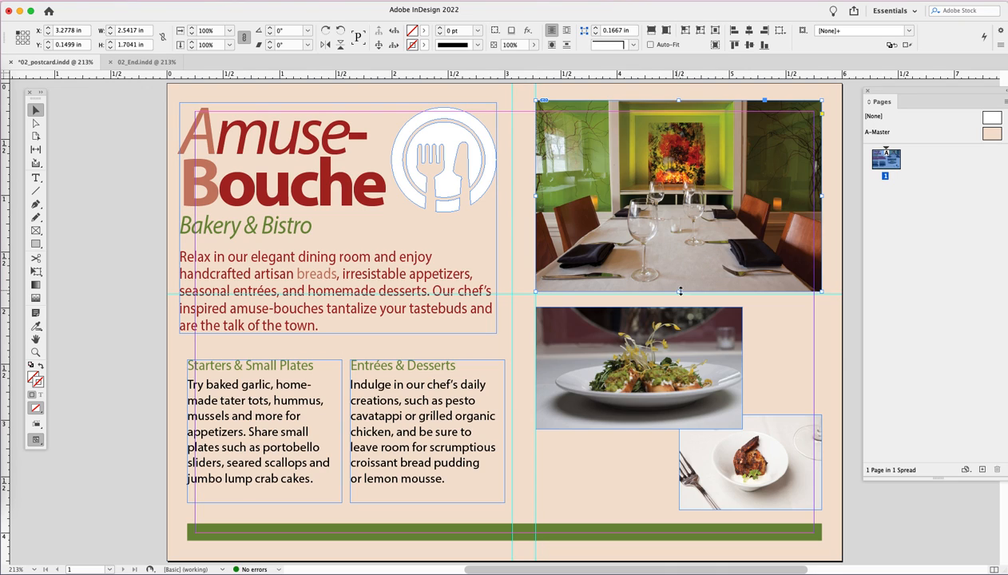
pyautogui.moveTo(679, 292)
pyautogui.mouseDown()
pyautogui.moveTo(680, 301)
pyautogui.moveTo(678, 284)
pyautogui.moveTo(678, 302)
pyautogui.moveTo(679, 275)
pyautogui.moveTo(682, 288)
pyautogui.mouseUp()
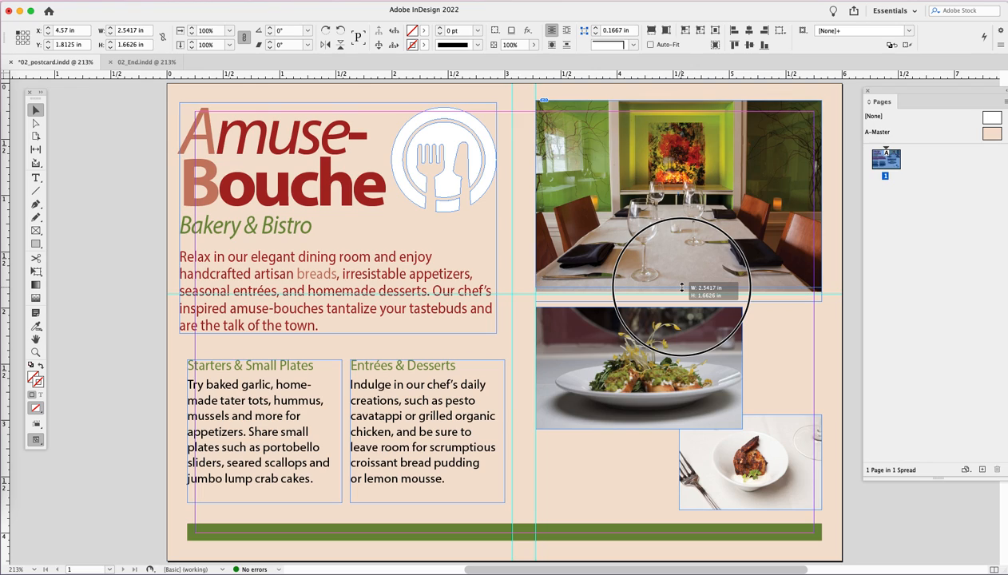
pyautogui.moveTo(682, 288); pyautogui.dragTo(682, 289)
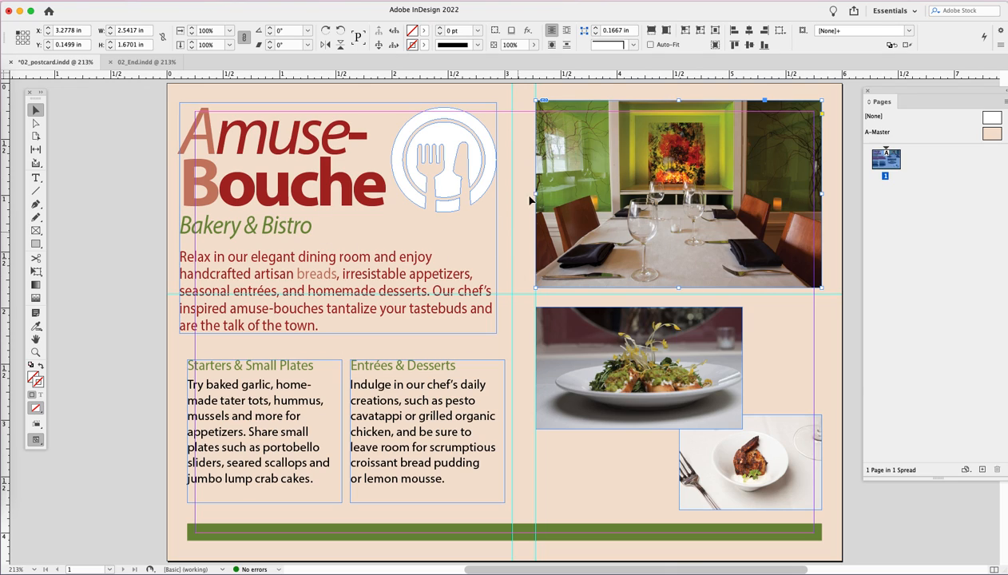
# Rotate the fork-and-knife plate logo 24° counterclockwise to match its tilt in 02_End.indd
pyautogui.click(444, 144)
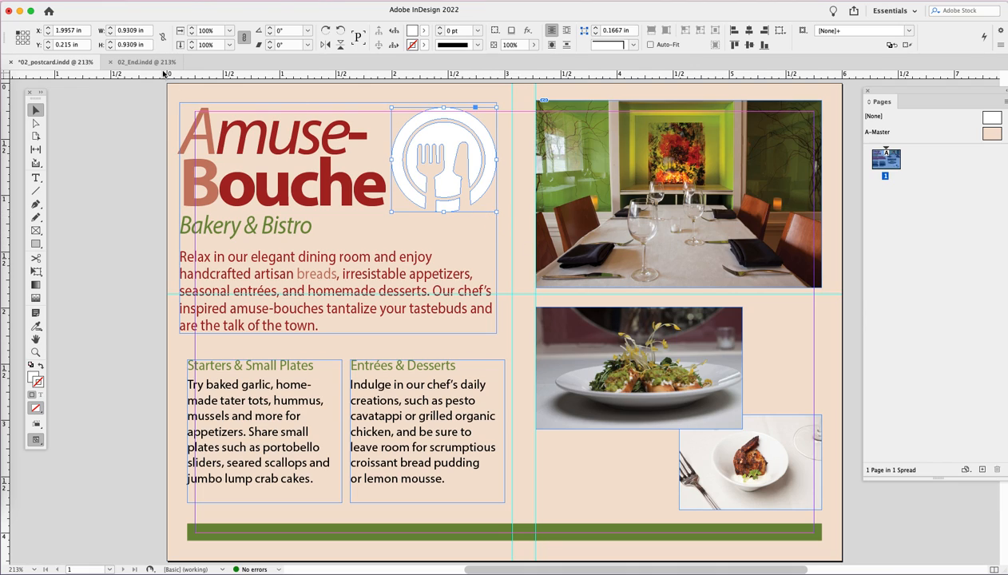
pyautogui.click(142, 62)
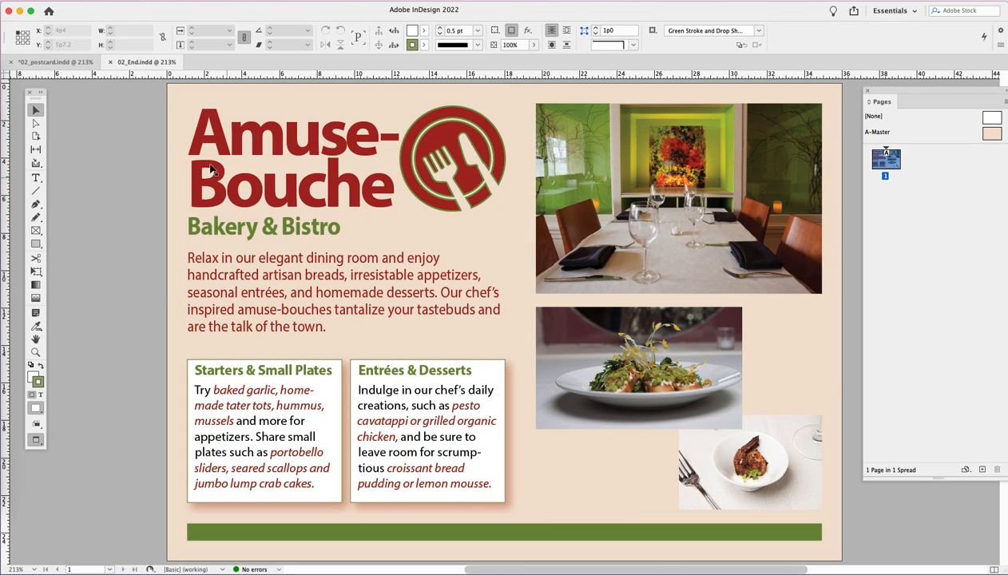
pyautogui.click(57, 63)
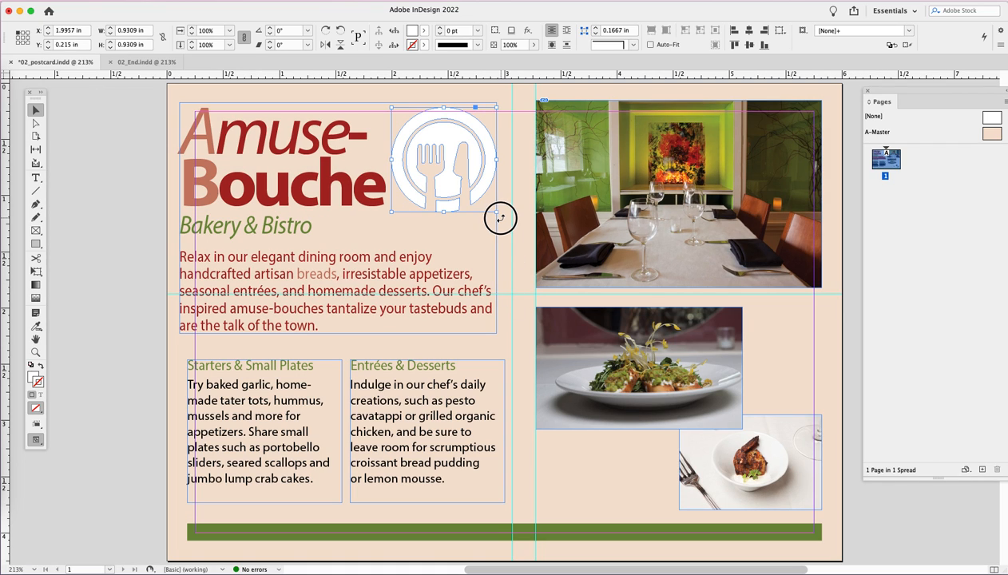
pyautogui.moveTo(501, 214); pyautogui.dragTo(528, 195)
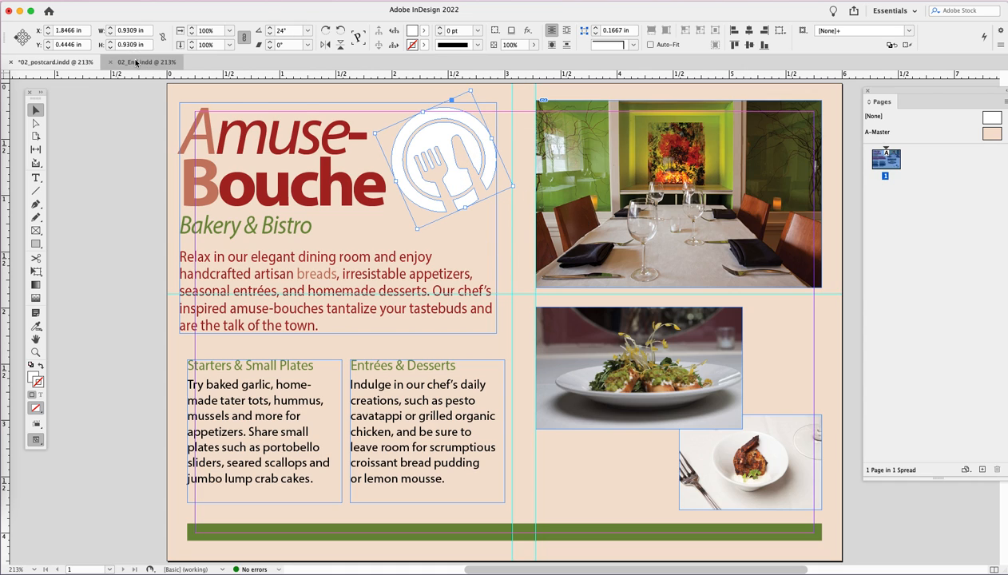
pyautogui.click(137, 62)
pyautogui.click(64, 63)
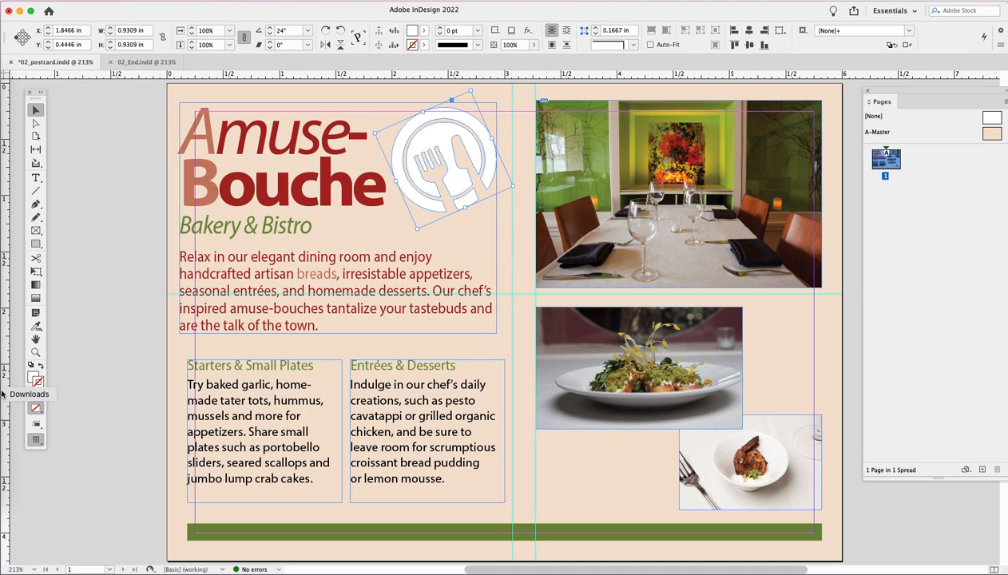
pyautogui.click(32, 375)
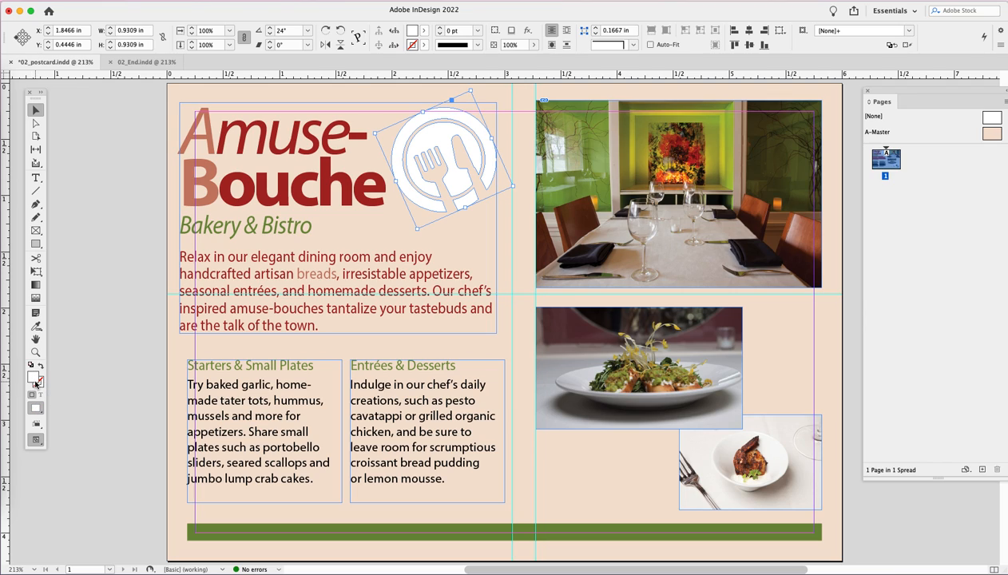
pyautogui.doubleClick(33, 379)
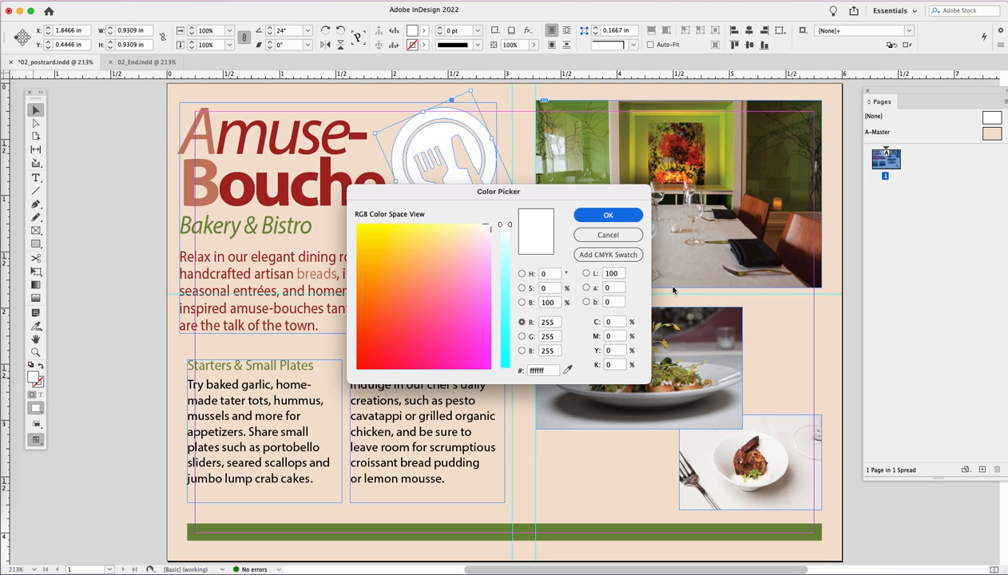
pyautogui.click(622, 257)
pyautogui.click(627, 236)
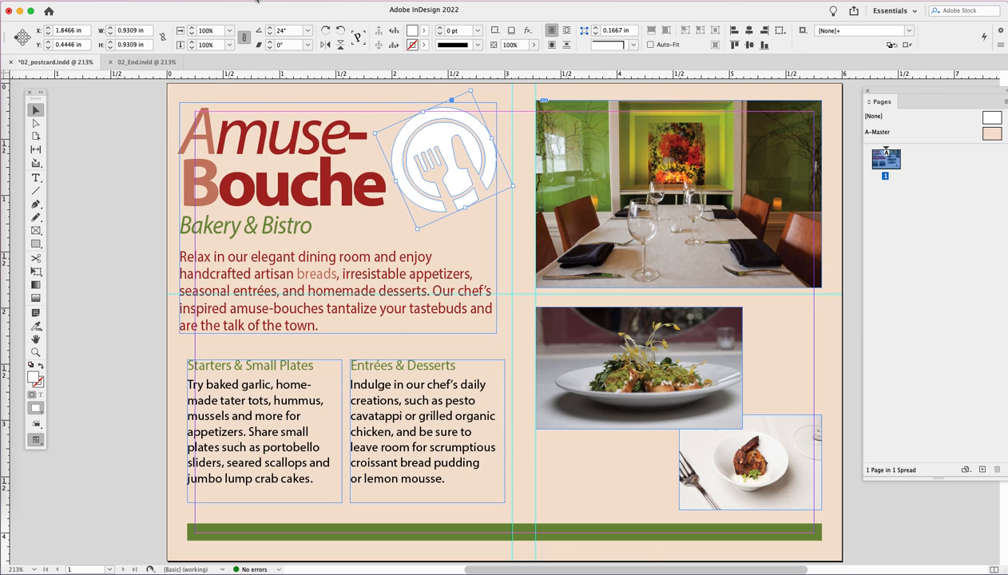
# Show the Swatches panel beside the plate logo with the Colorful_Theme group expanded, and check the logo's target colors in 02_End.indd
pyautogui.click(257, 3)
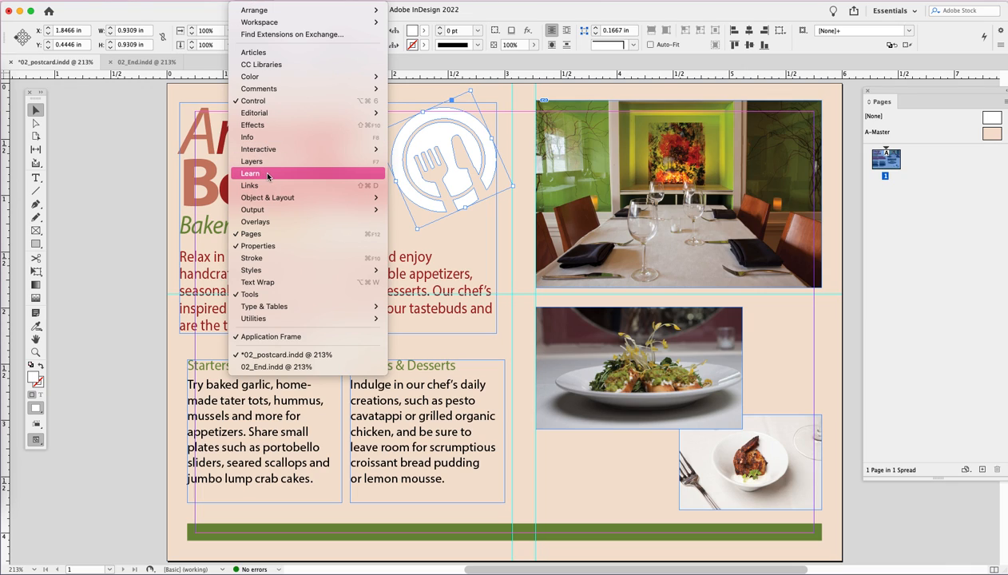
pyautogui.moveTo(279, 76)
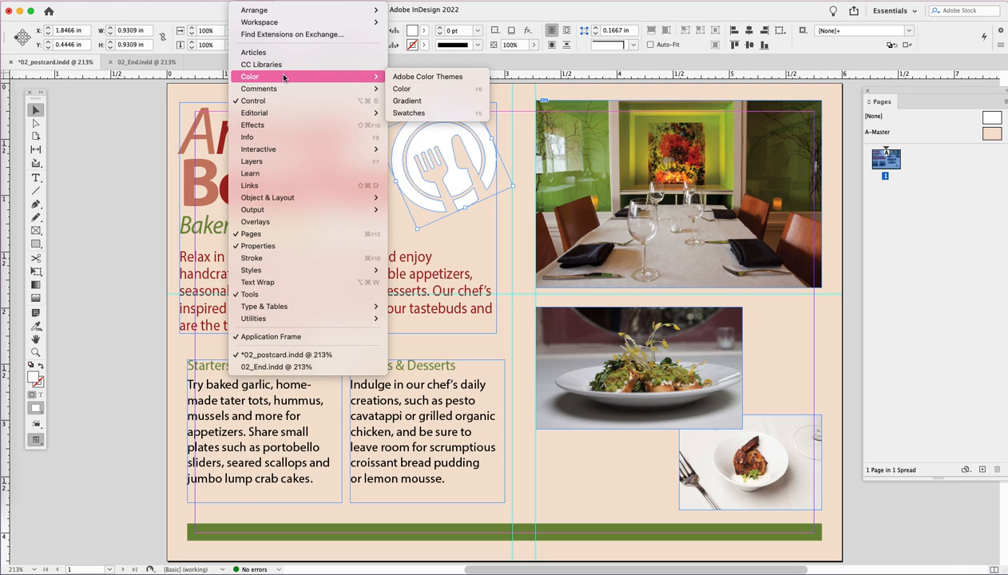
pyautogui.click(419, 113)
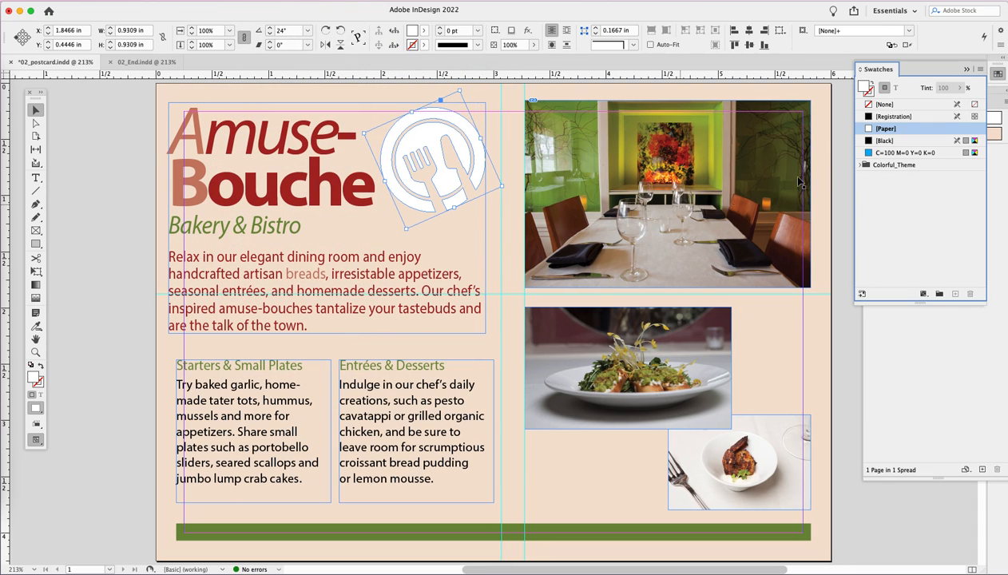
pyautogui.moveTo(884, 71); pyautogui.dragTo(871, 73)
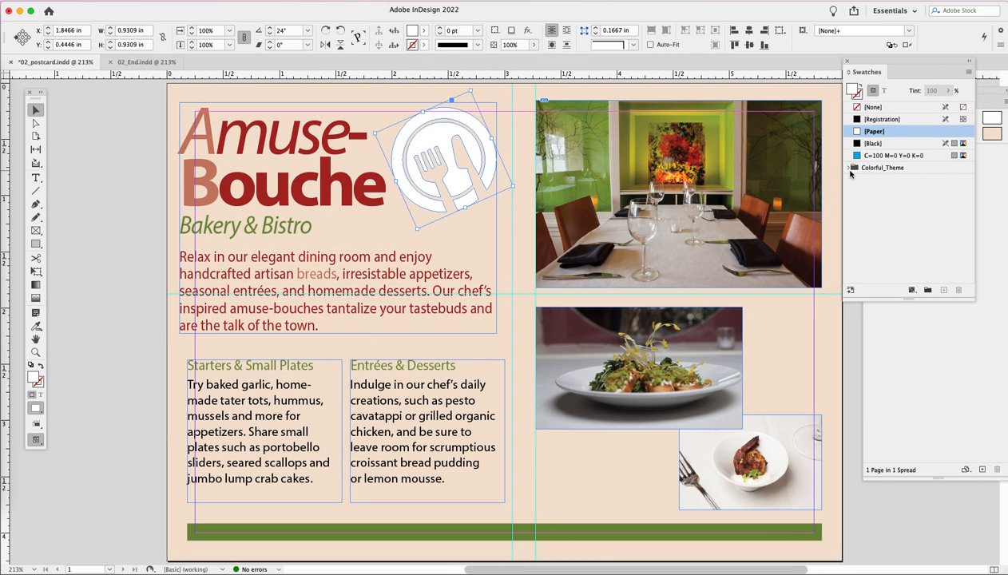
pyautogui.click(850, 167)
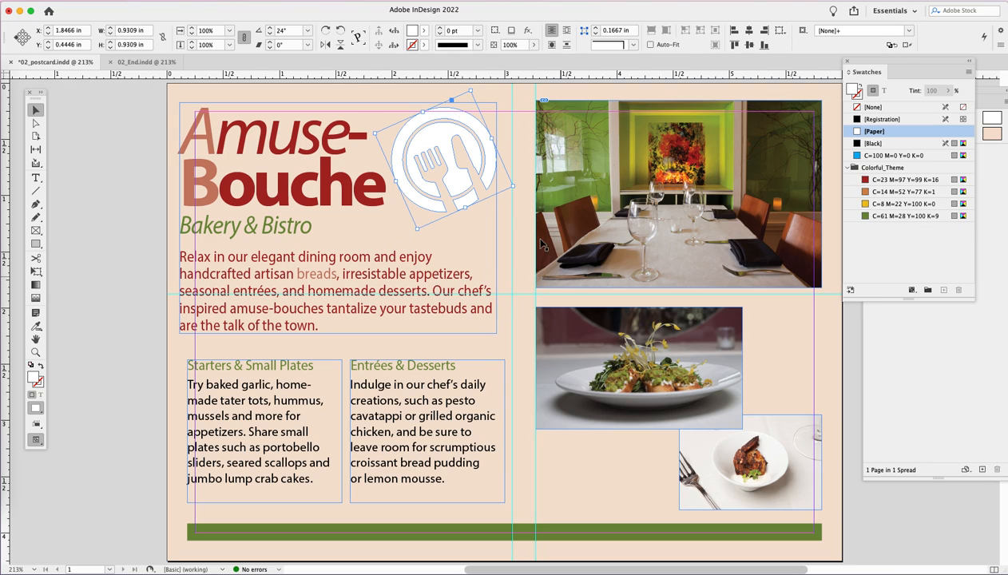
pyautogui.moveTo(912, 64); pyautogui.dragTo(580, 81)
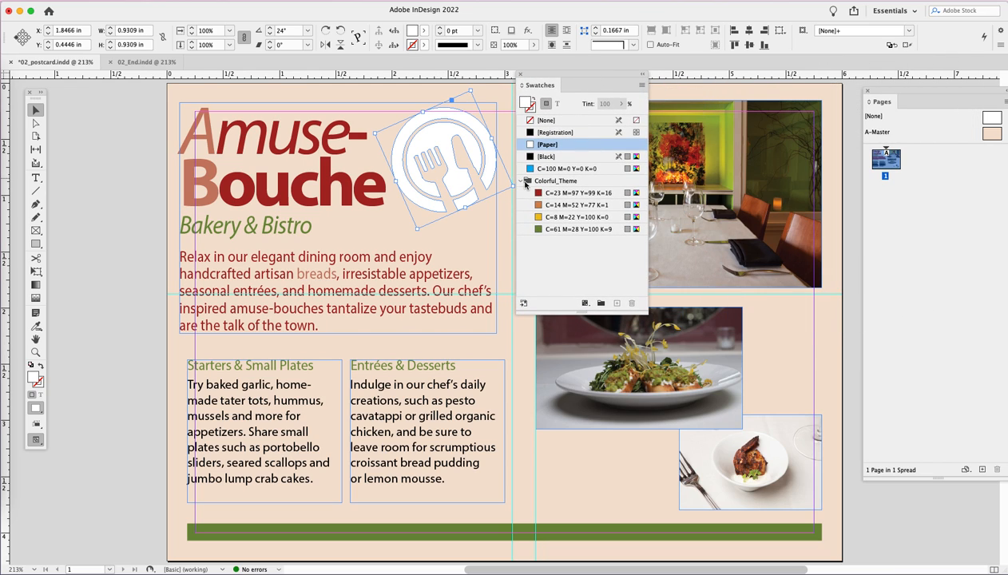
pyautogui.click(521, 101)
pyautogui.click(154, 64)
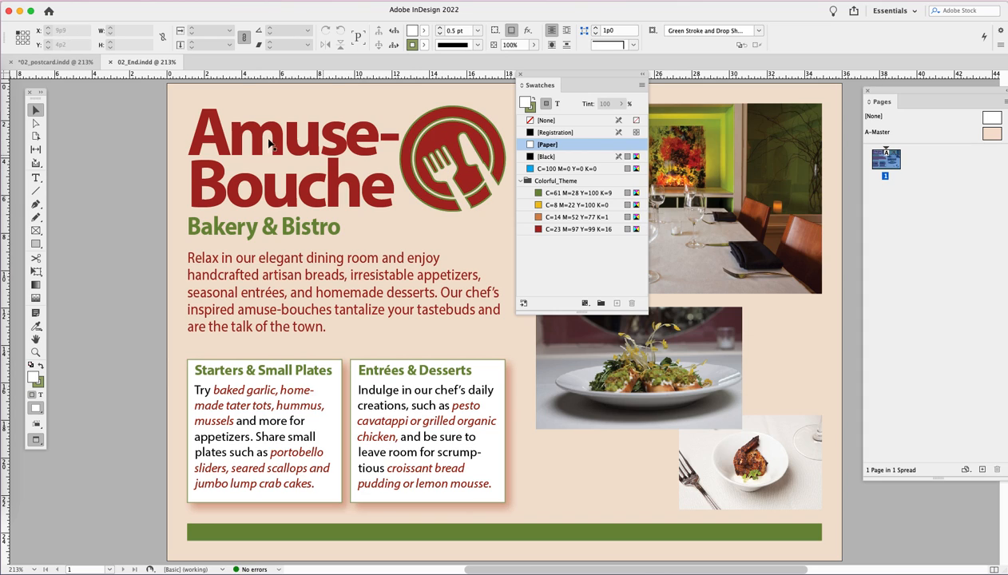
# Fill the plate logo in 02_postcard.indd with red C=23 M=97 Y=99 K=16 and give it a C=61 M=28 Y=100 K=9 green stroke
pyautogui.click(52, 62)
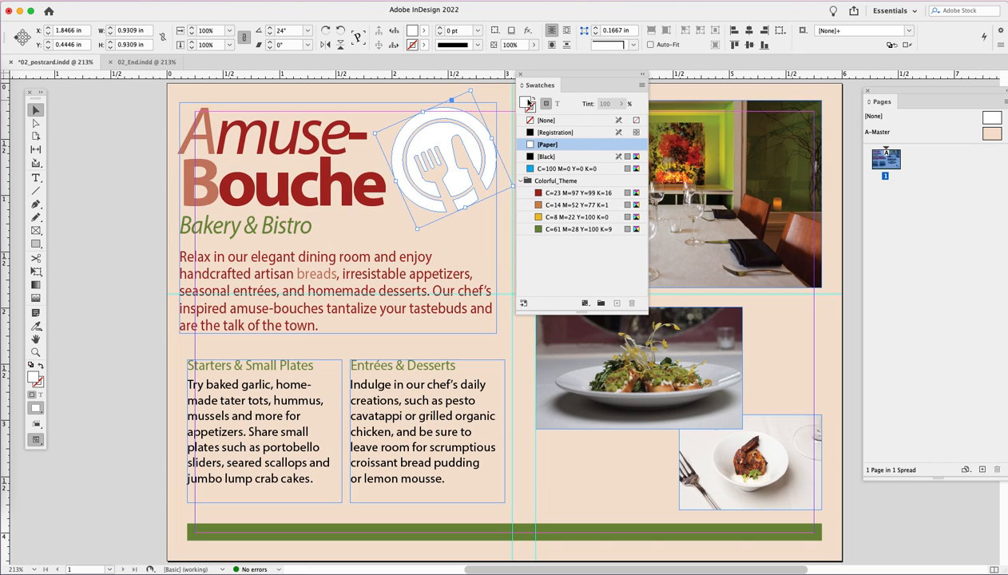
pyautogui.click(577, 193)
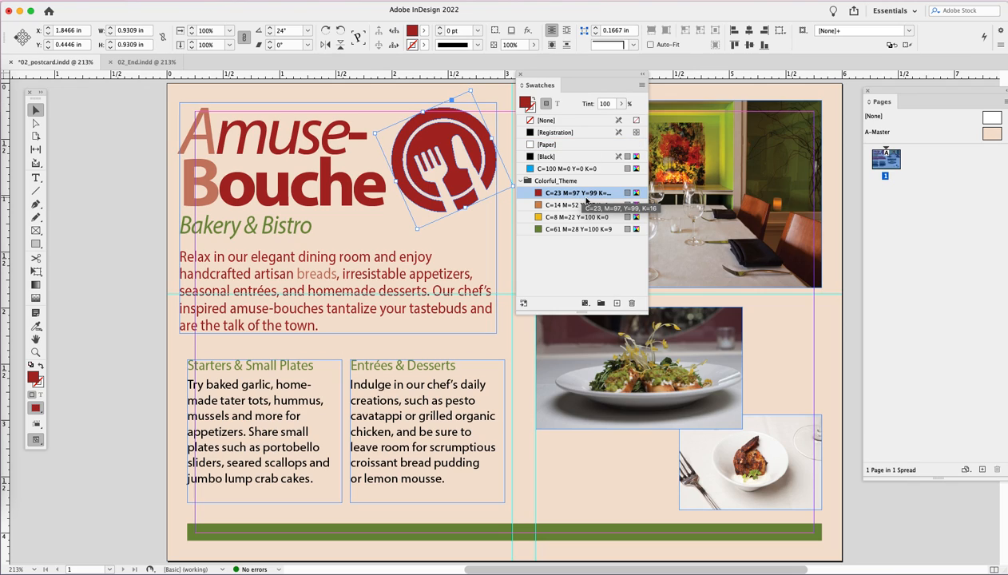
pyautogui.click(534, 101)
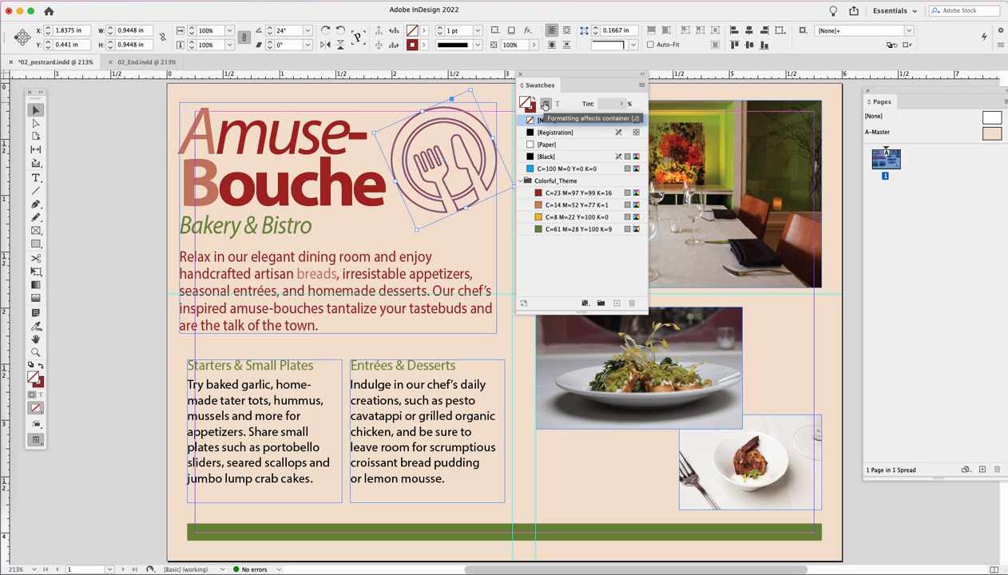
pyautogui.click(532, 101)
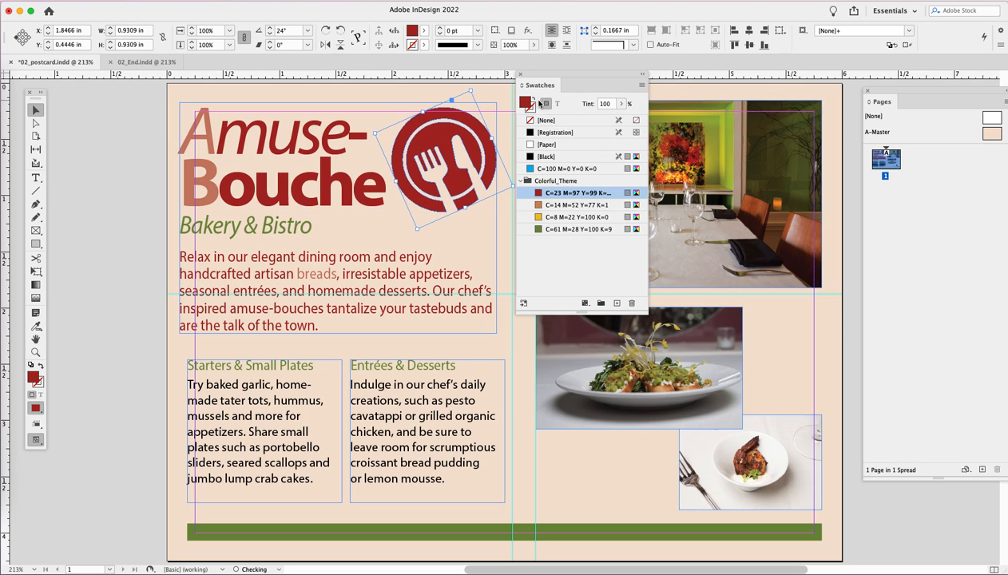
pyautogui.click(533, 111)
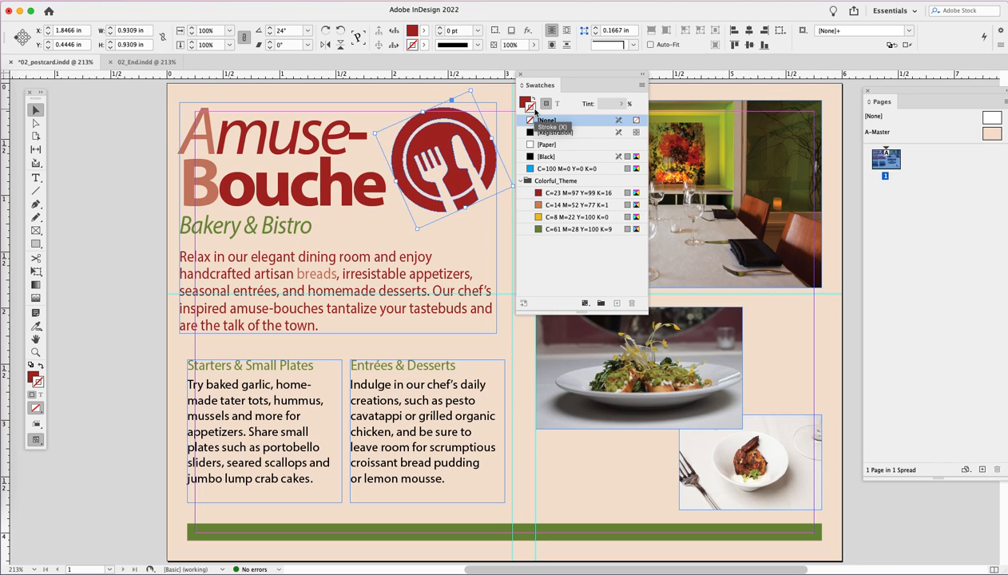
pyautogui.click(573, 231)
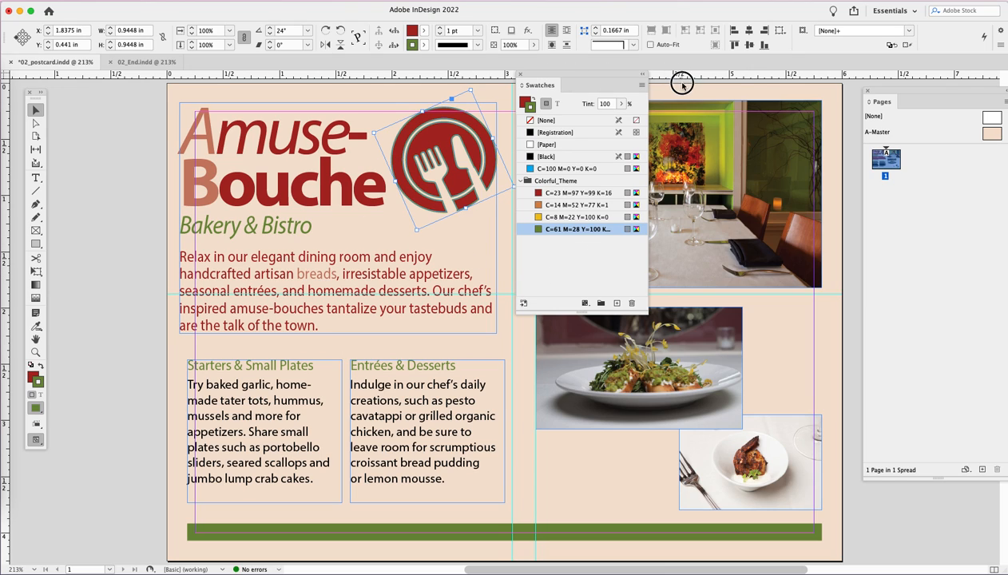
# Move the swatches clear of the dining room photo and compare the plate logo's fill and stroke settings with 02_End.indd
pyautogui.moveTo(562, 74); pyautogui.dragTo(867, 80)
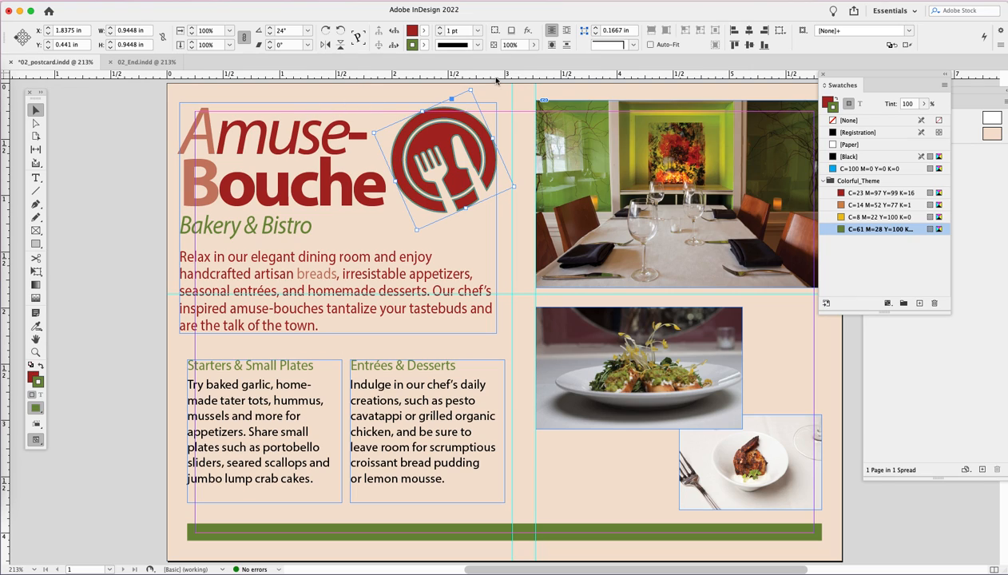
pyautogui.moveTo(850, 80); pyautogui.dragTo(871, 76)
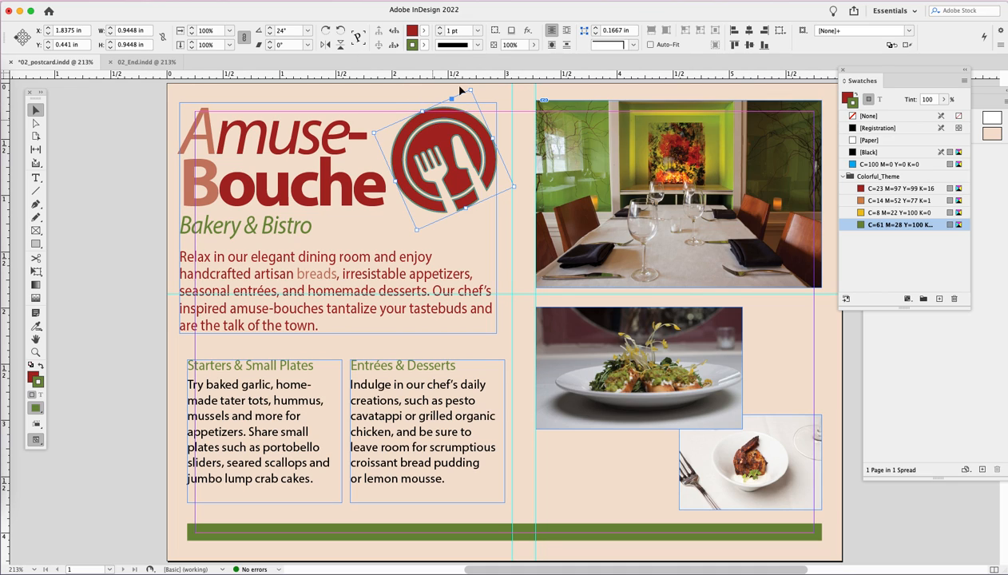
pyautogui.click(144, 61)
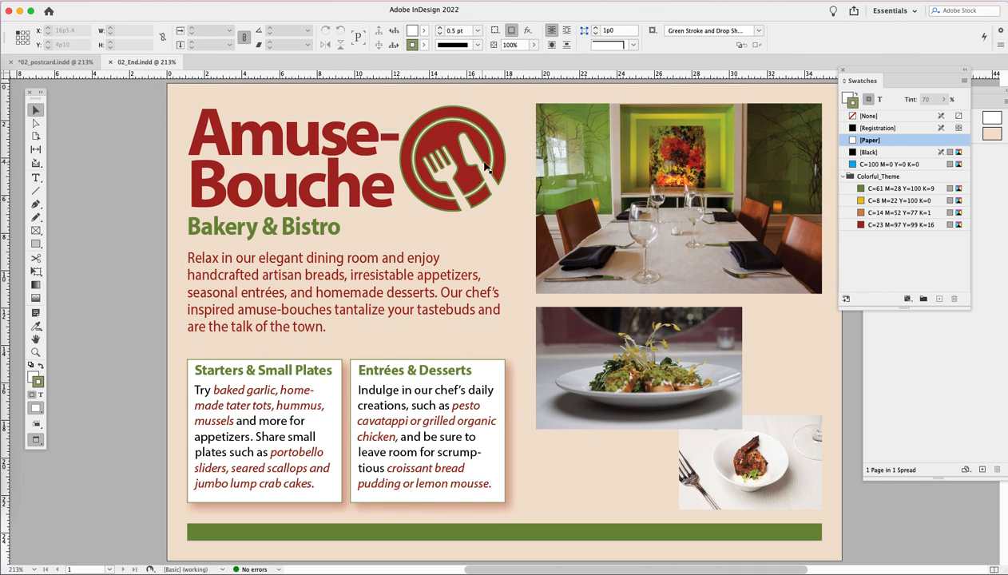
pyautogui.click(54, 62)
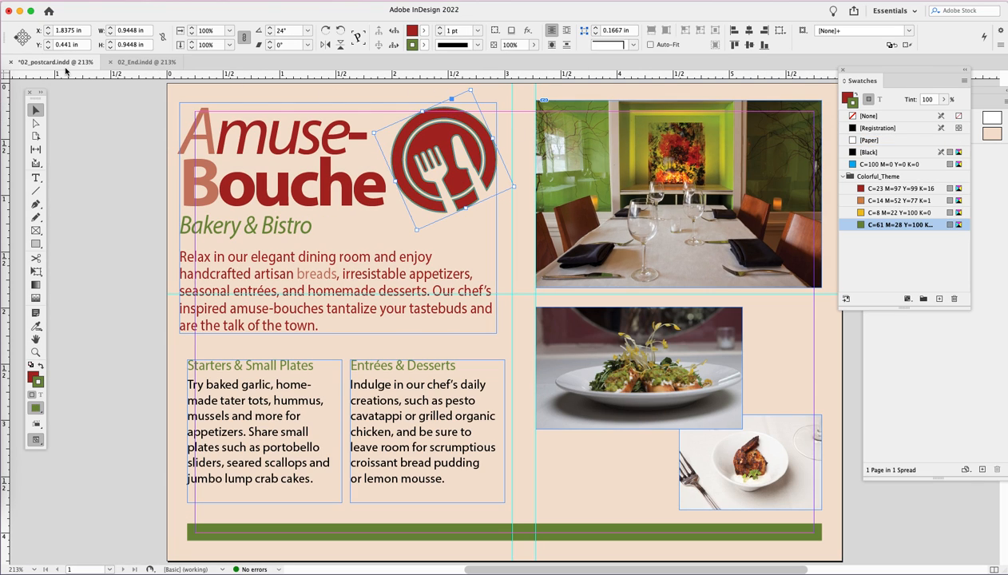
pyautogui.click(146, 61)
pyautogui.click(483, 183)
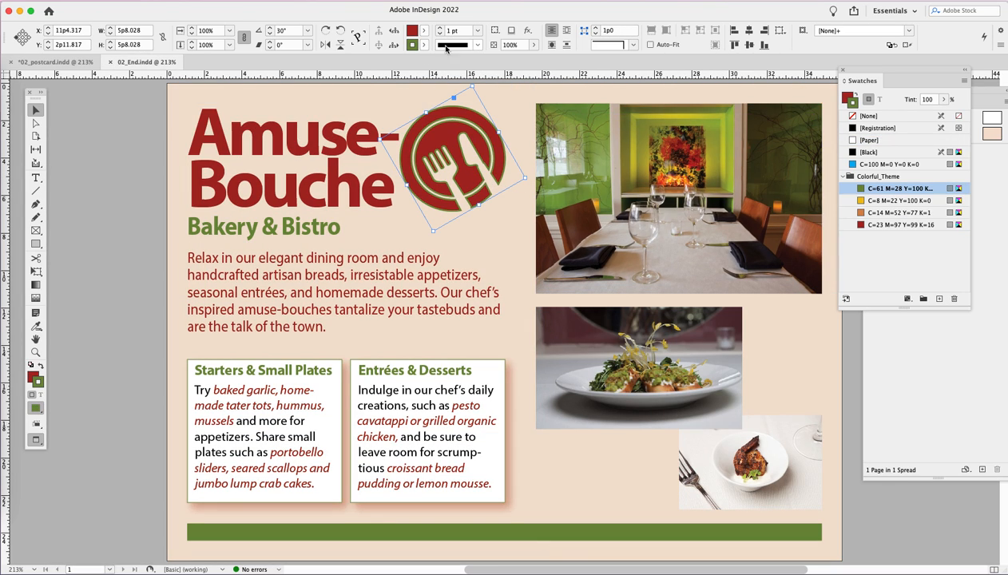
pyautogui.click(54, 62)
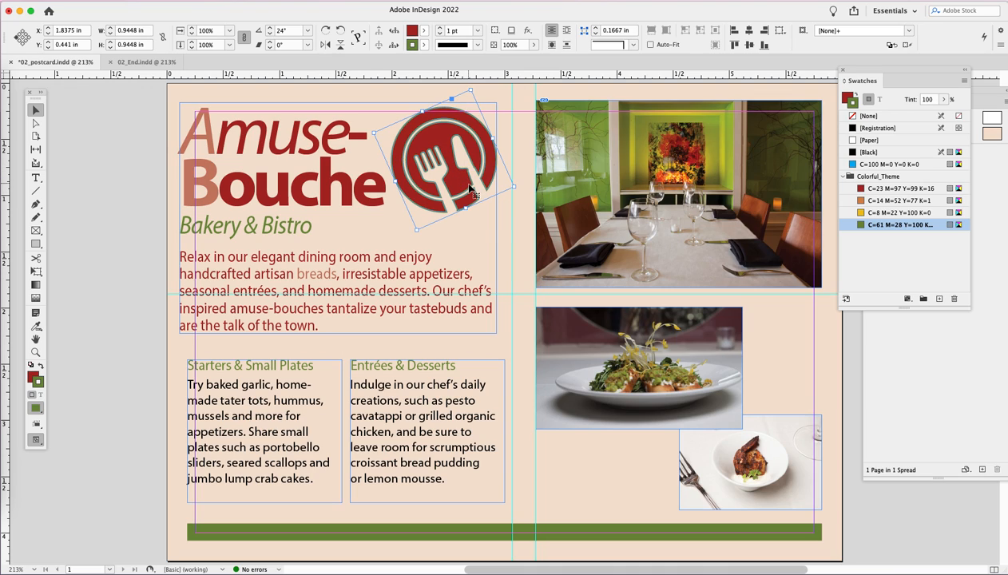
pyautogui.click(507, 231)
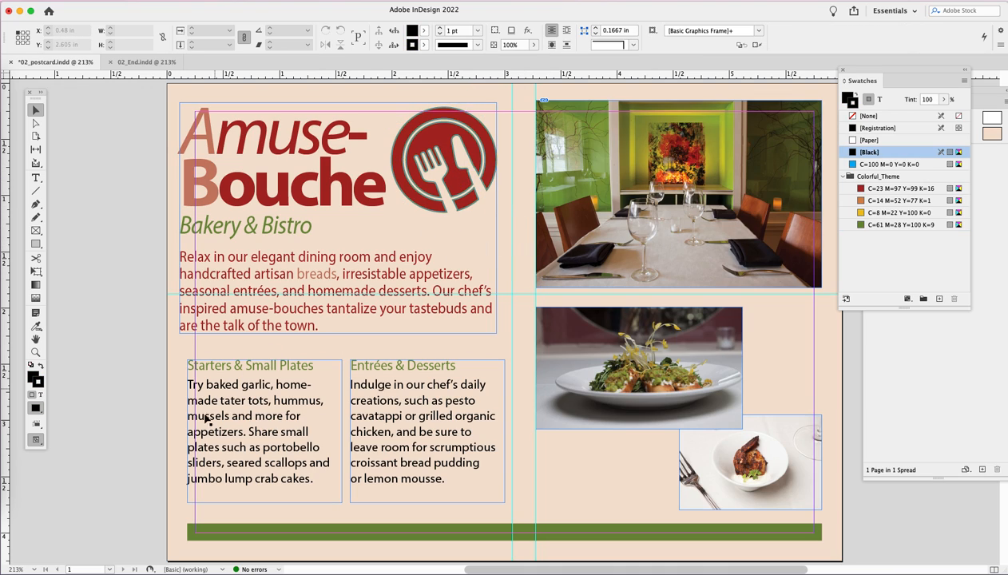
# Fill both menu text frames with Paper and apply the green C=61 M=28 Y=100 K=9 swatch to their strokes
pyautogui.click(276, 438)
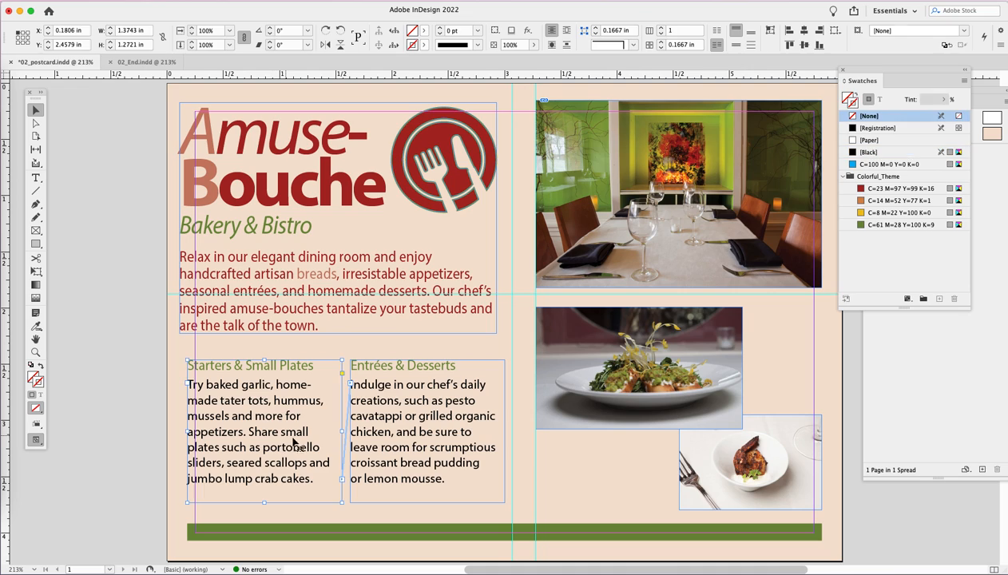
pyautogui.keyDown('shift'); pyautogui.click(426, 454); pyautogui.keyUp('shift')
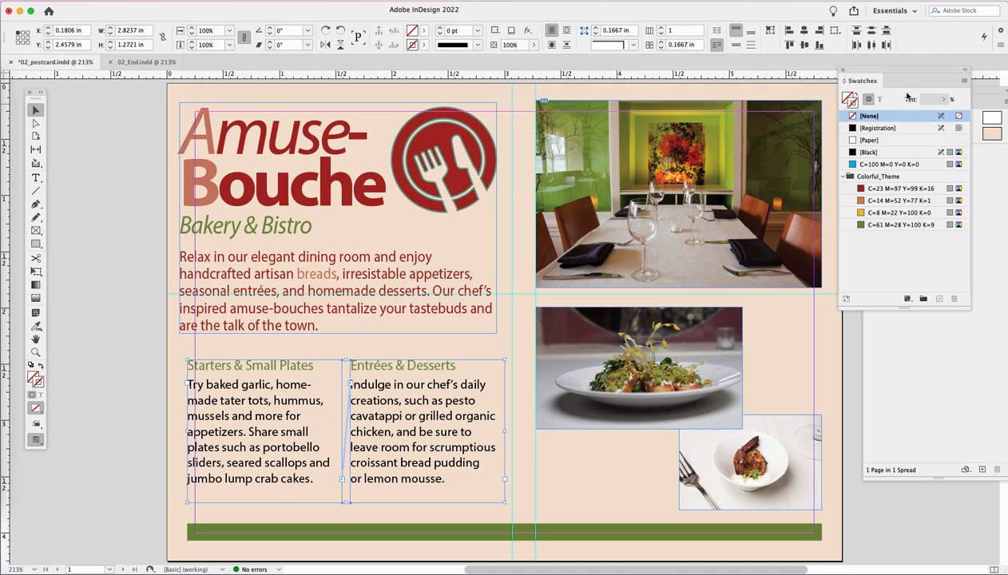
pyautogui.moveTo(913, 69); pyautogui.dragTo(795, 79)
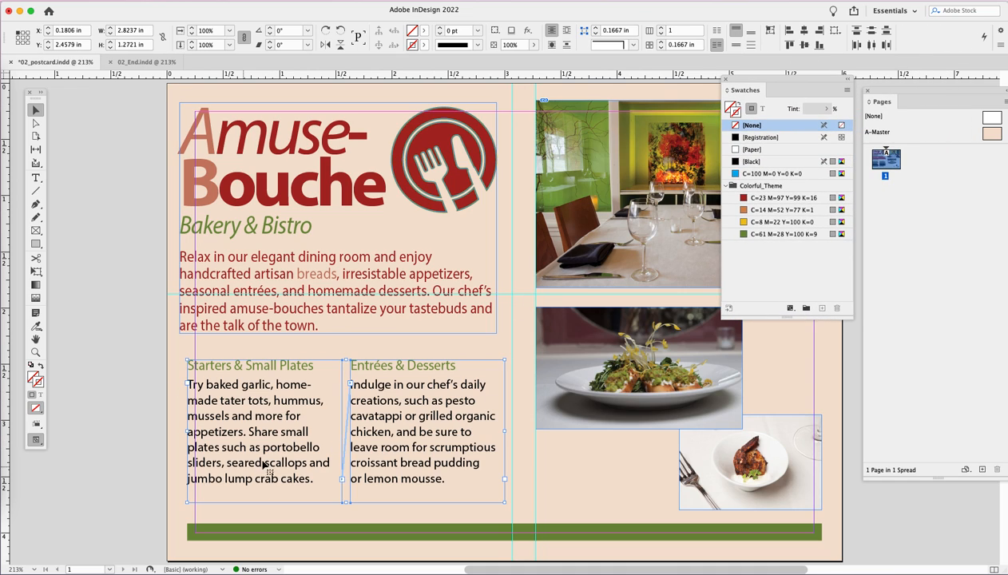
pyautogui.click(728, 108)
pyautogui.click(743, 149)
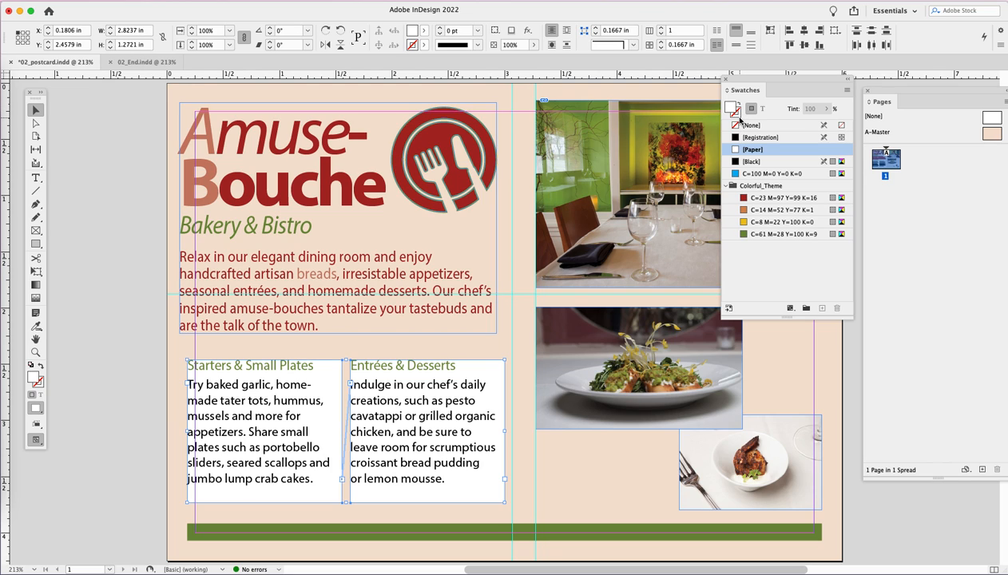
pyautogui.click(739, 115)
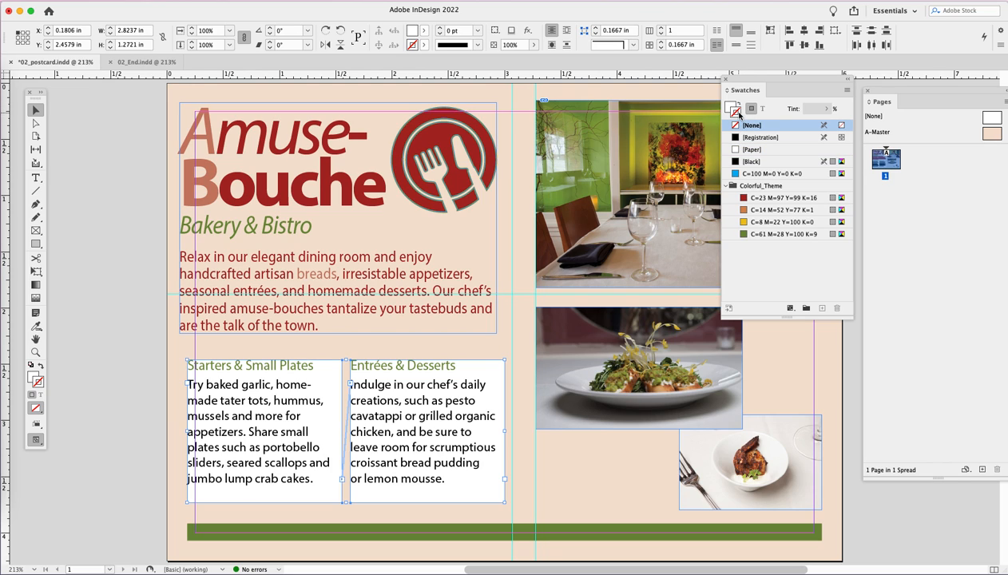
pyautogui.click(765, 235)
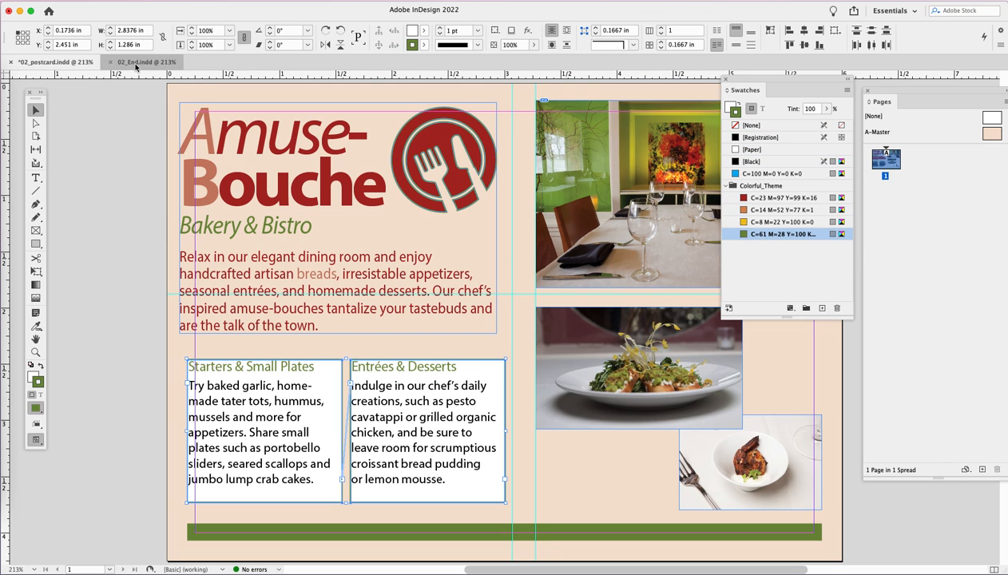
# Check the menu frames' styling in 02_End.indd, and bring up the object styles beside the swatches with the postcard's plate logo selected
pyautogui.click(135, 64)
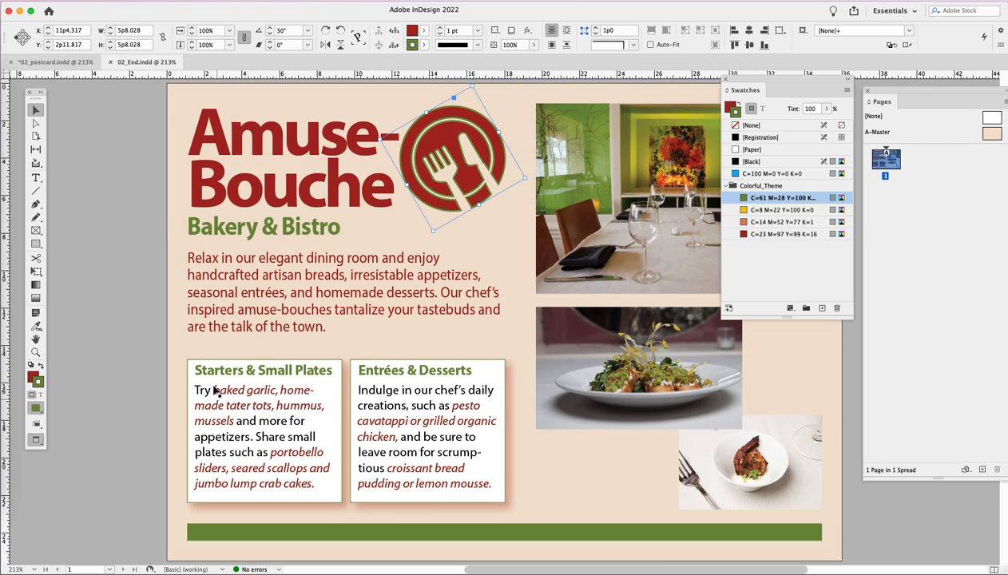
pyautogui.click(54, 62)
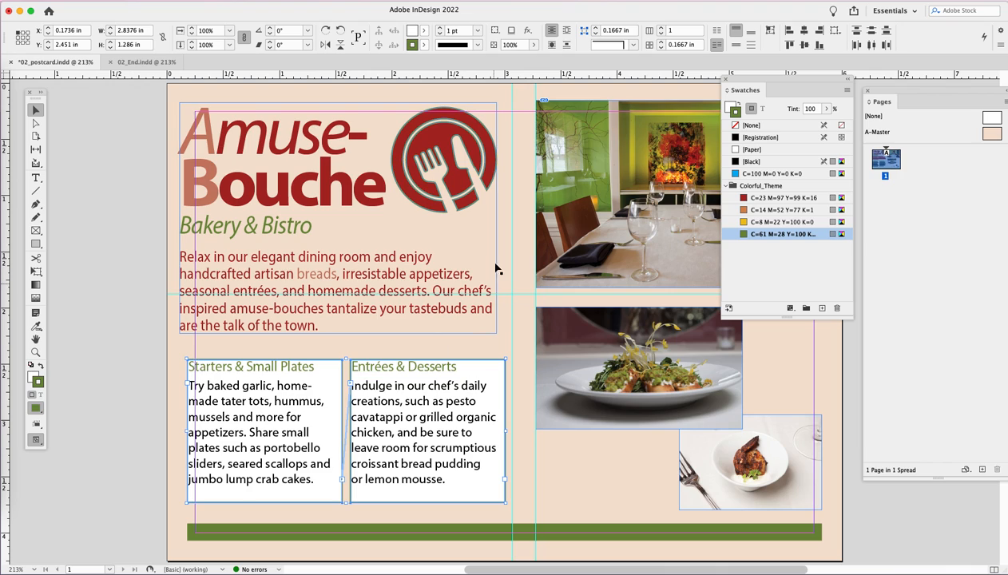
pyautogui.click(446, 181)
pyautogui.click(446, 179)
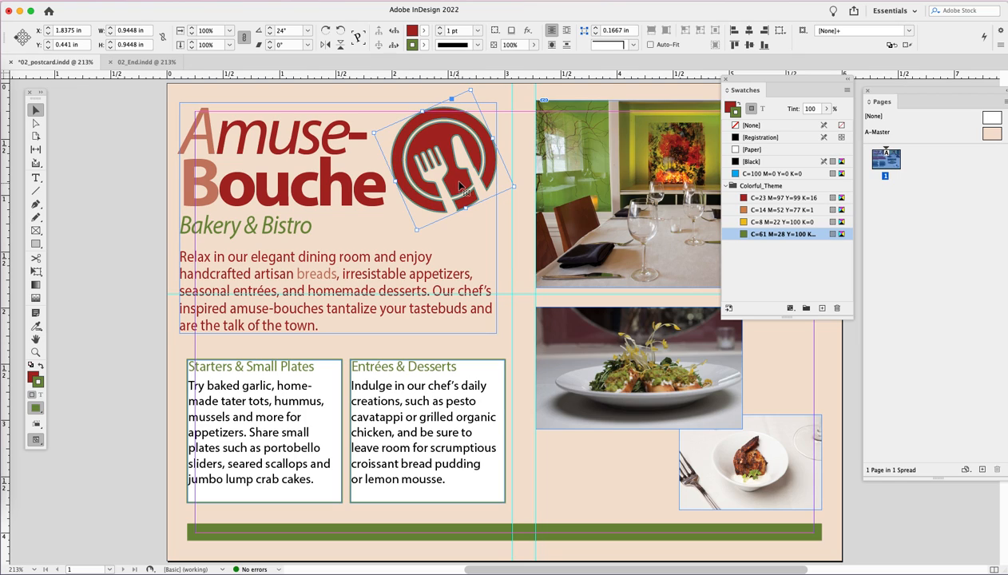
pyautogui.click(253, 3)
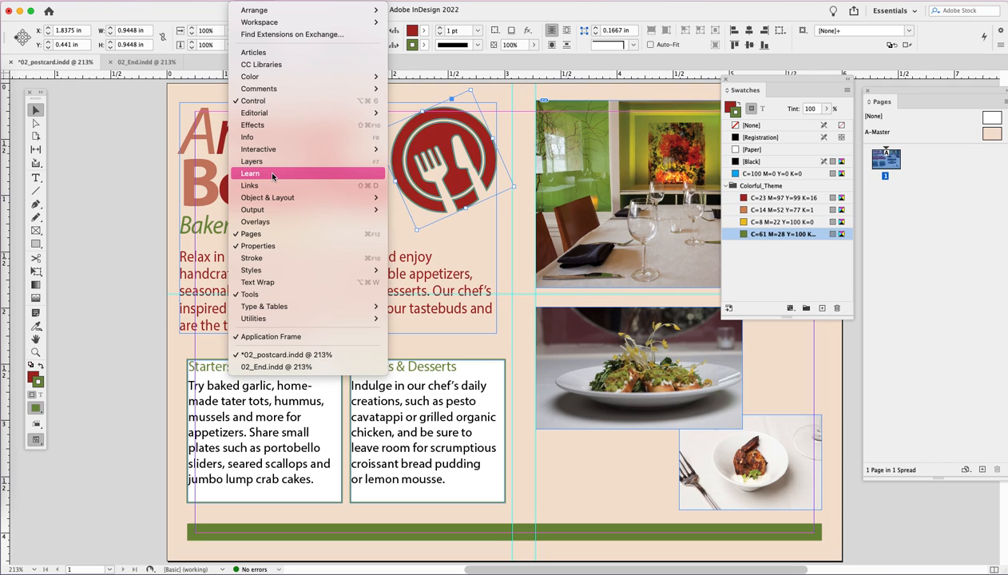
pyautogui.moveTo(282, 197)
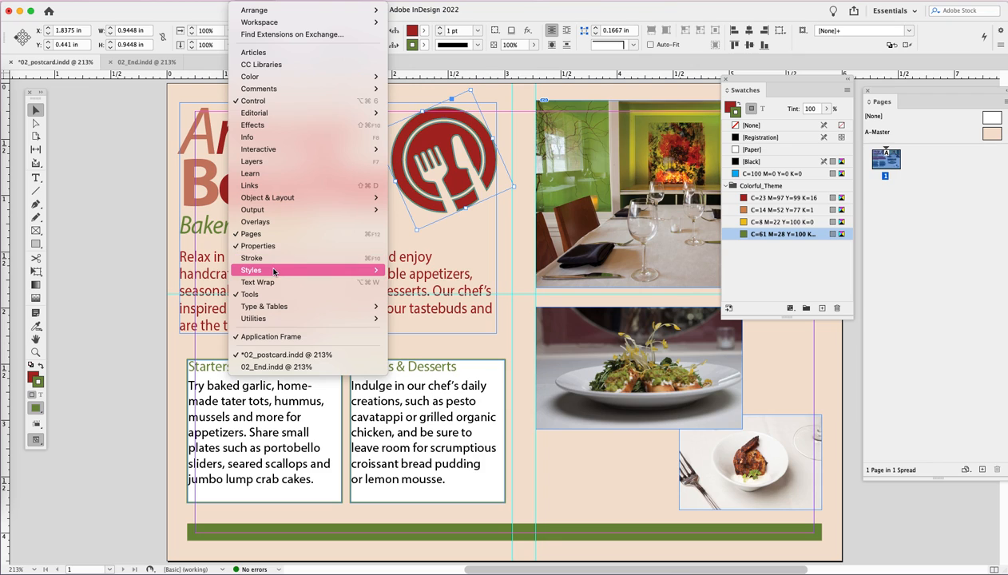
pyautogui.moveTo(275, 270)
pyautogui.click(416, 298)
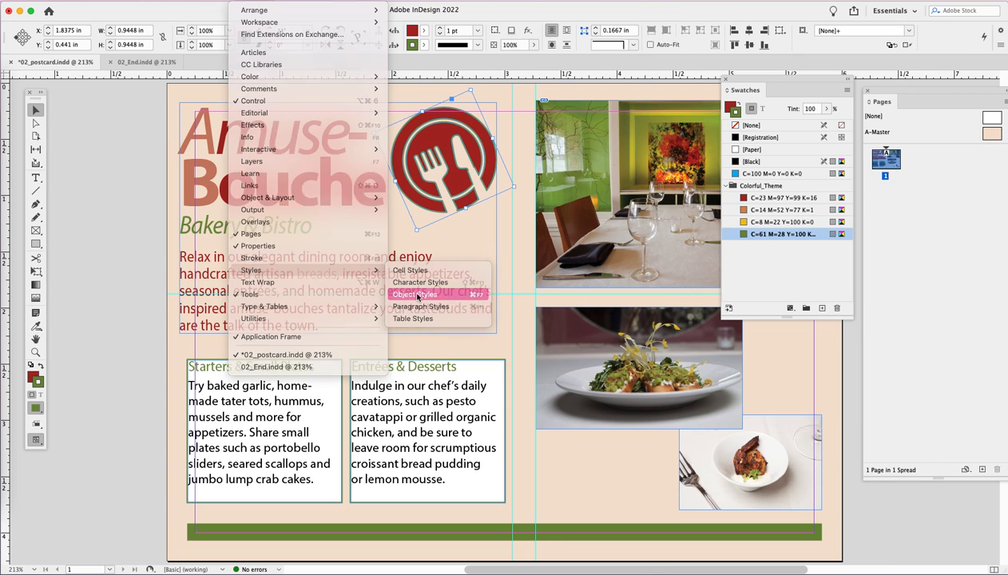
pyautogui.moveTo(372, 201); pyautogui.dragTo(647, 85)
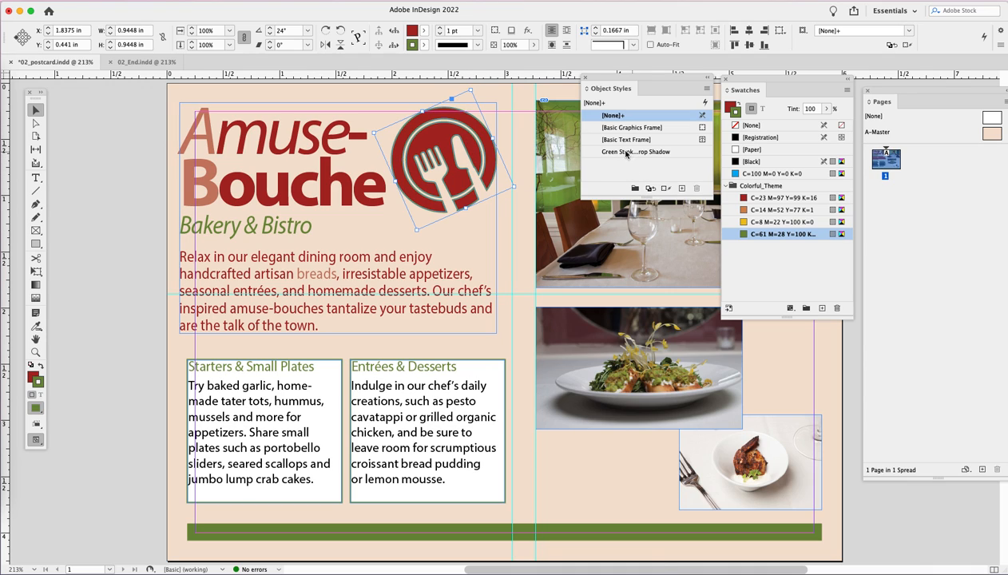
# Apply the Green Stroke and Drop Shadow object style to the plate logo, clearing overrides, and refill it with red C=23 M=97 Y=99 K=16
pyautogui.click(632, 152)
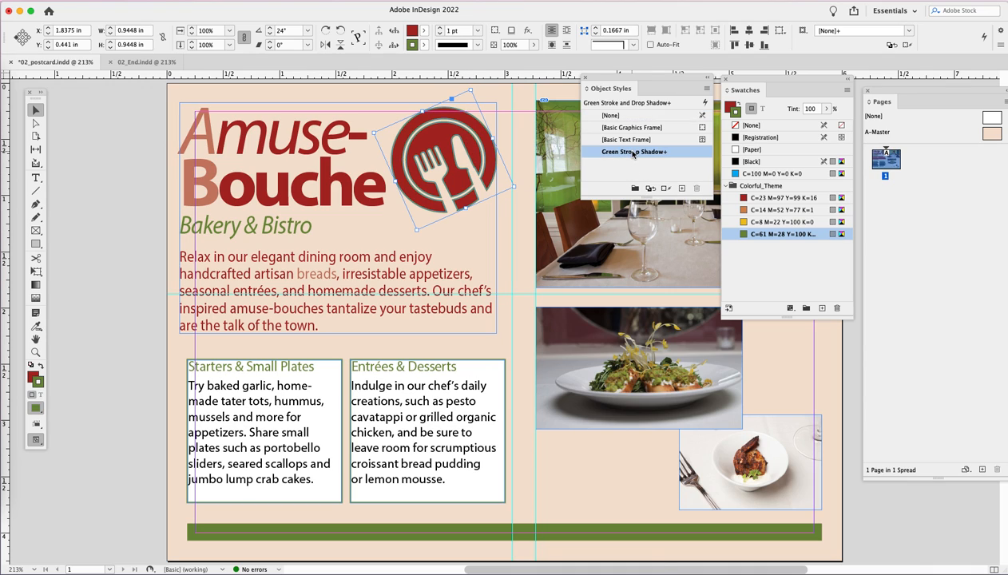
pyautogui.keyDown('alt'); pyautogui.click(634, 153); pyautogui.keyUp('alt')
pyautogui.click(636, 154)
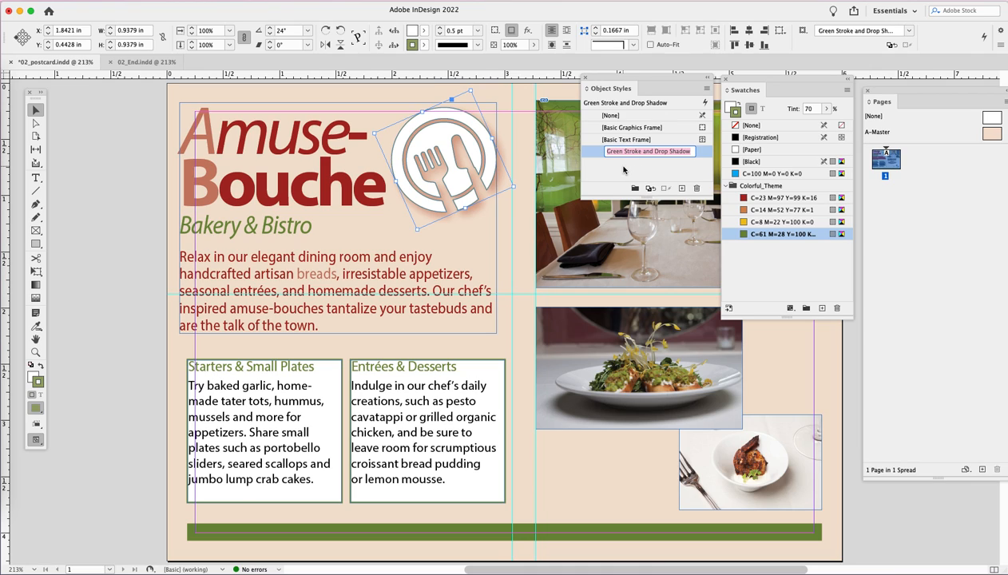
pyautogui.click(615, 163)
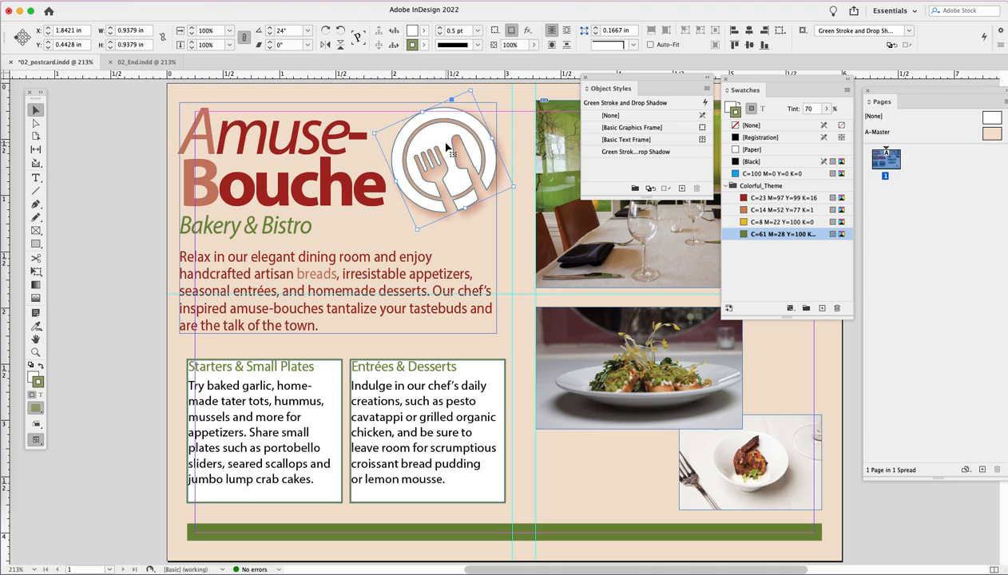
pyautogui.click(729, 106)
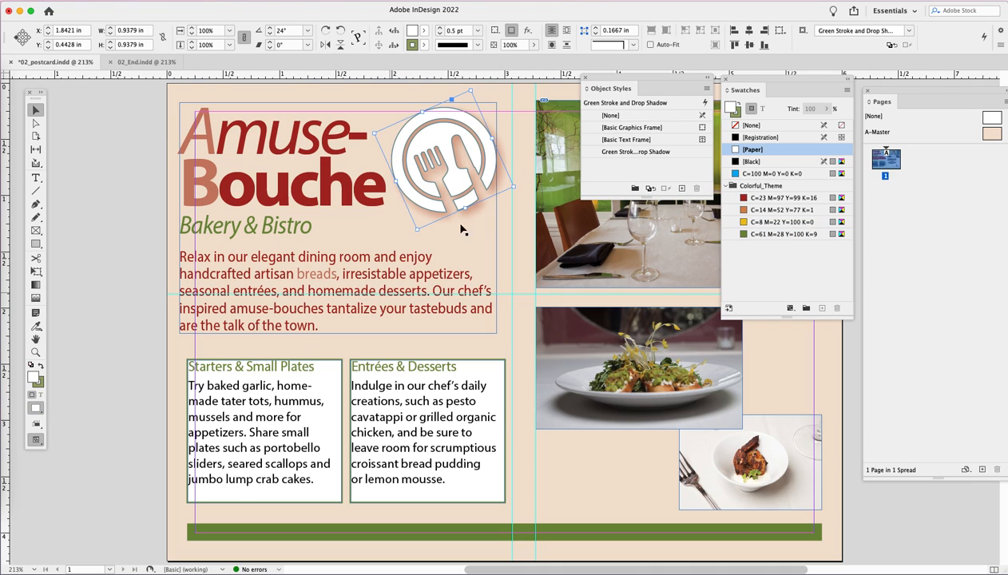
pyautogui.click(774, 199)
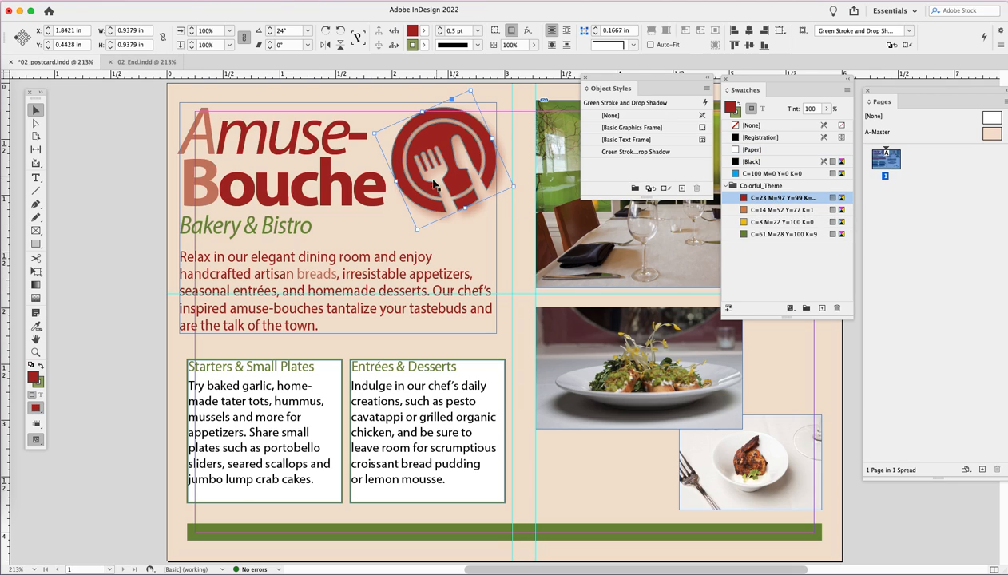
pyautogui.click(507, 229)
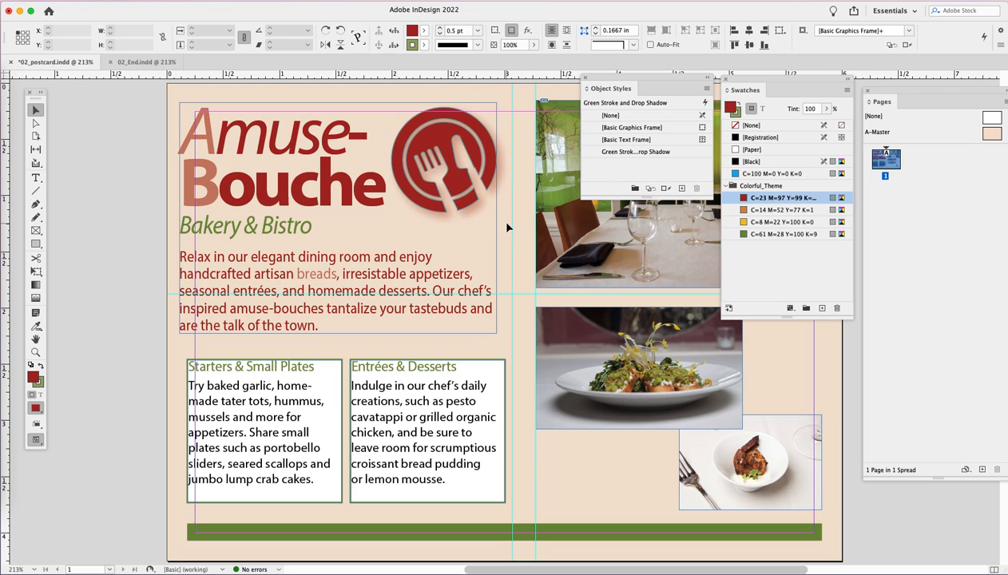
# Apply the Green Stroke and Drop Shadow object style to the Starters & Small Plates and Entrées & Desserts text frames
pyautogui.click(228, 406)
pyautogui.click(653, 152)
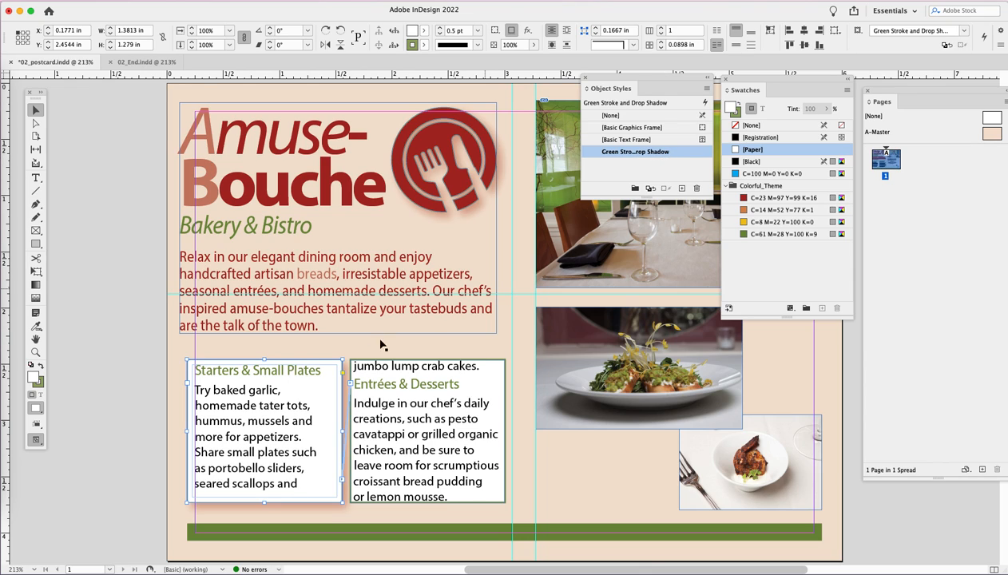
pyautogui.click(441, 422)
pyautogui.click(629, 152)
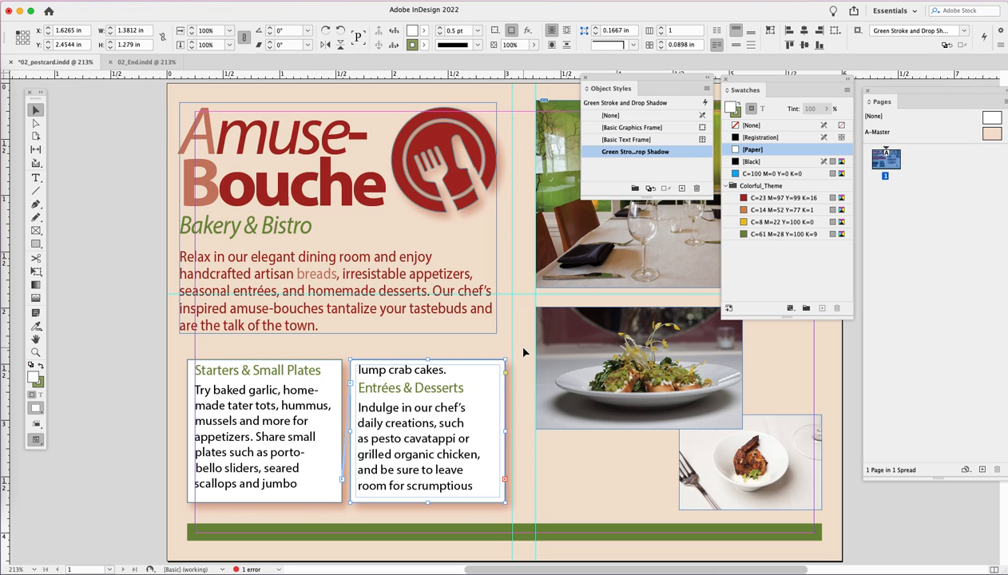
pyautogui.click(260, 497)
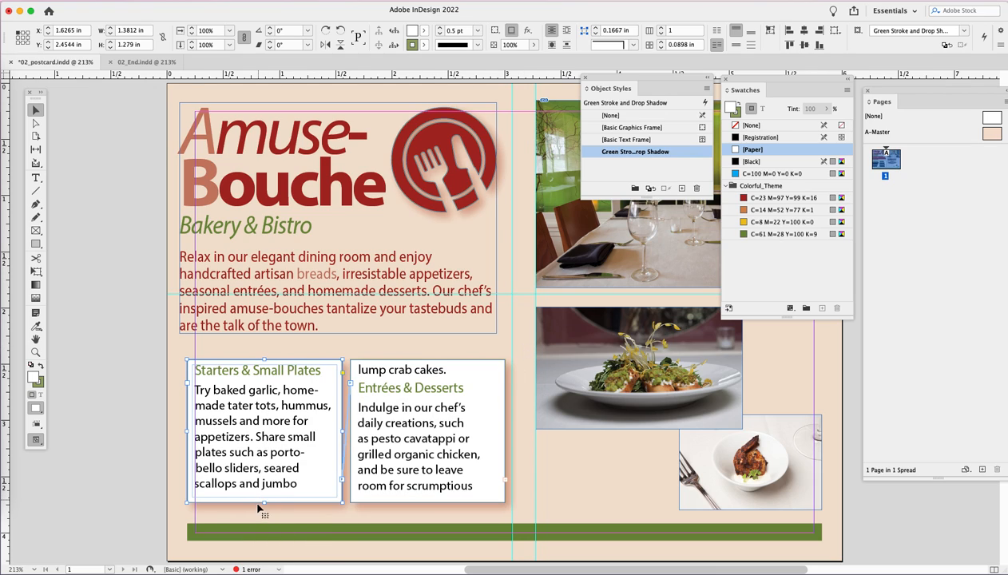
# Extend the Starters & Small Plates text frame downward to a height of about 1.34 in so "lump crab cakes." fits, and deselect it
pyautogui.moveTo(265, 502); pyautogui.dragTo(263, 511)
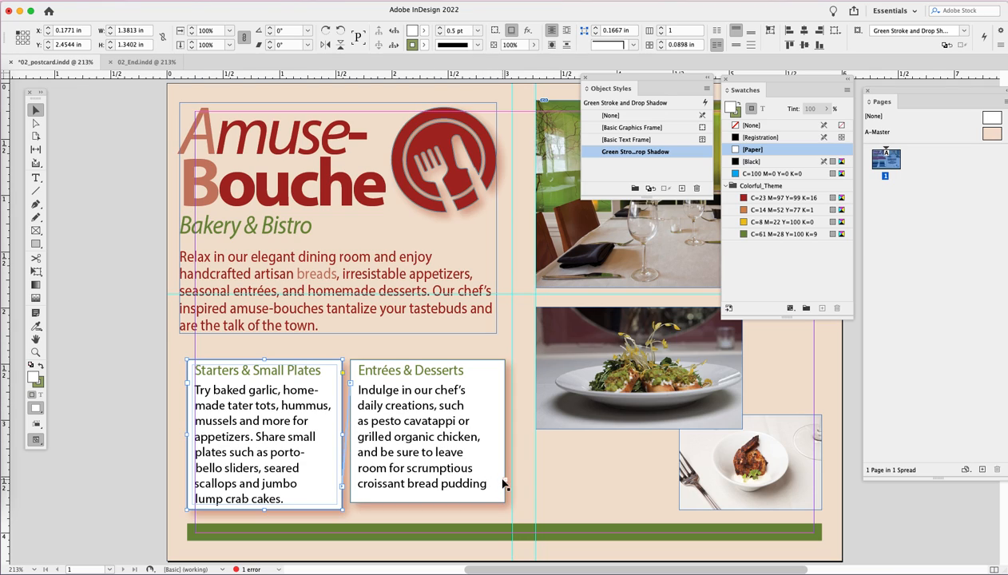
pyautogui.click(132, 285)
pyautogui.moveTo(620, 82); pyautogui.dragTo(660, 84)
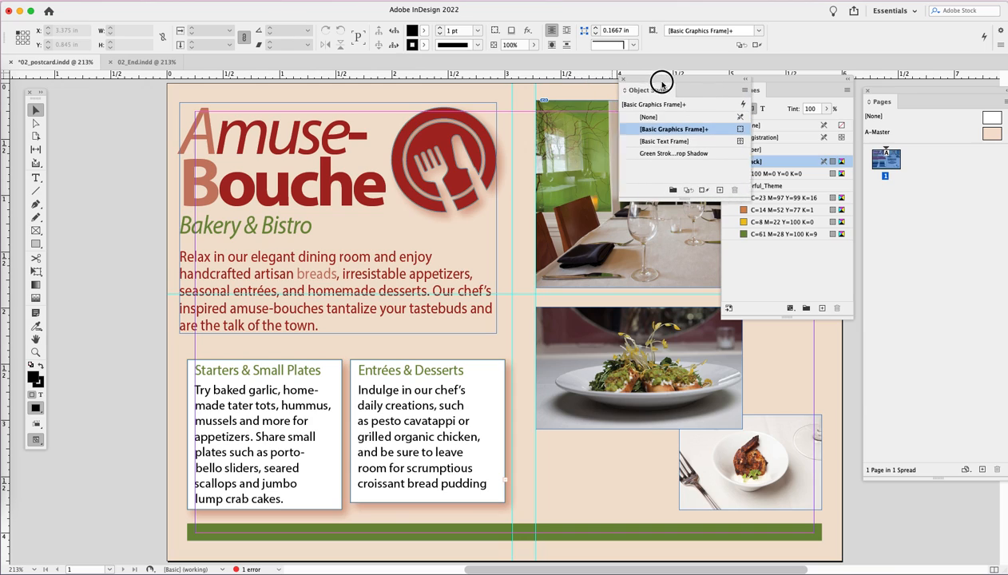
# Hide all panels and display the postcard in Preview screen mode to check the layout without guides and frame edges
pyautogui.press('Tab')
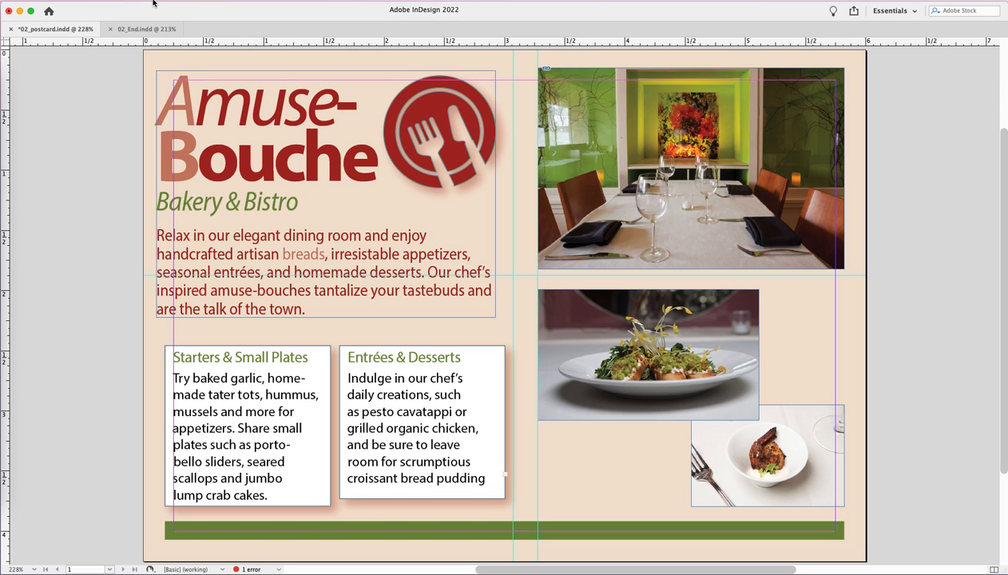
pyautogui.click(223, 1)
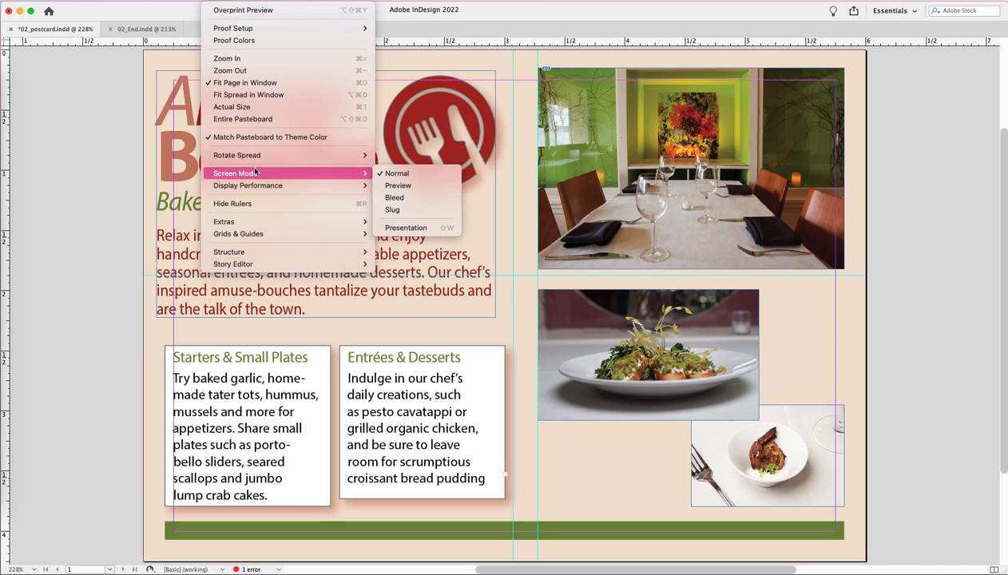
pyautogui.moveTo(270, 173)
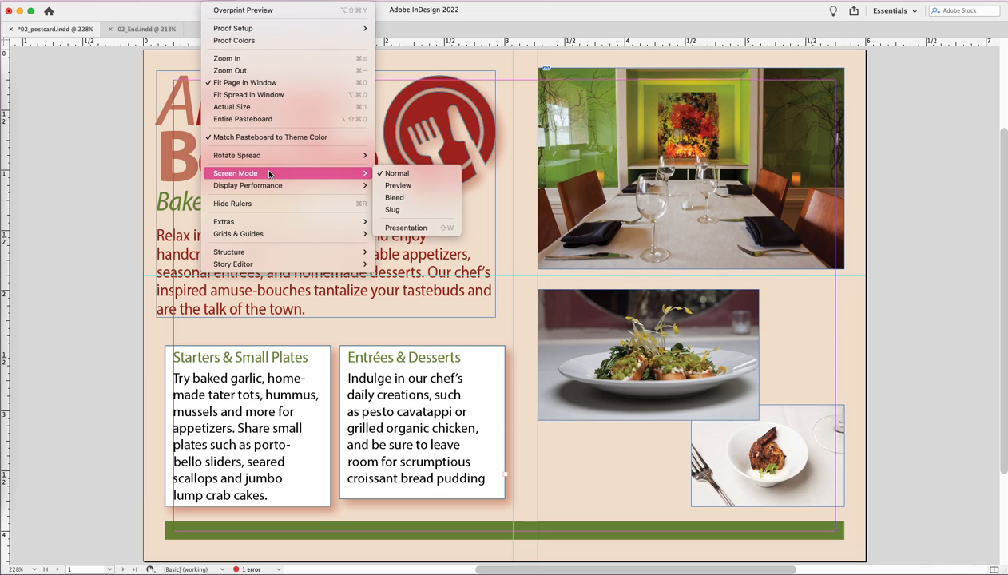
pyautogui.click(398, 186)
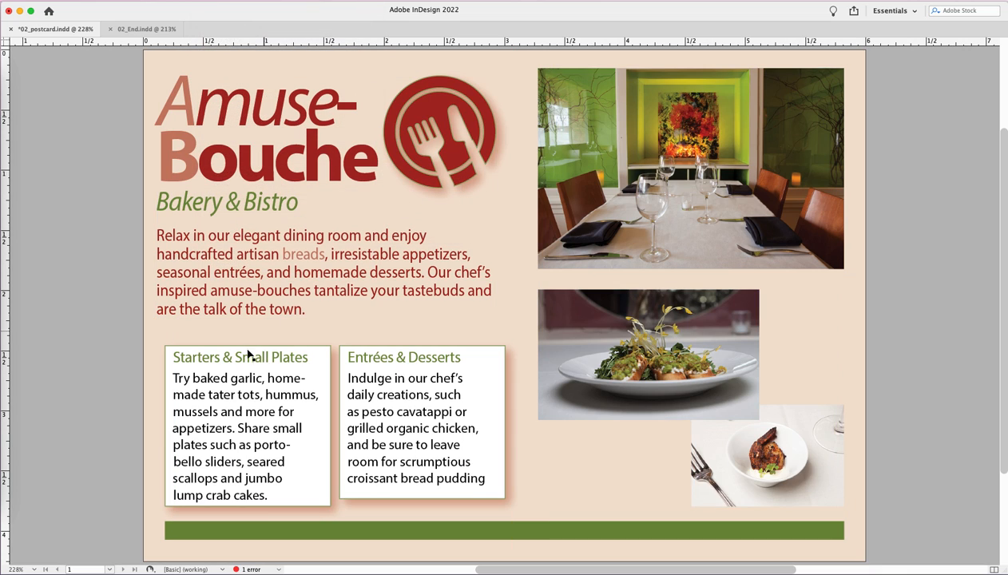
pyautogui.keyDown('alt'); pyautogui.click(124, 416); pyautogui.keyUp('alt')
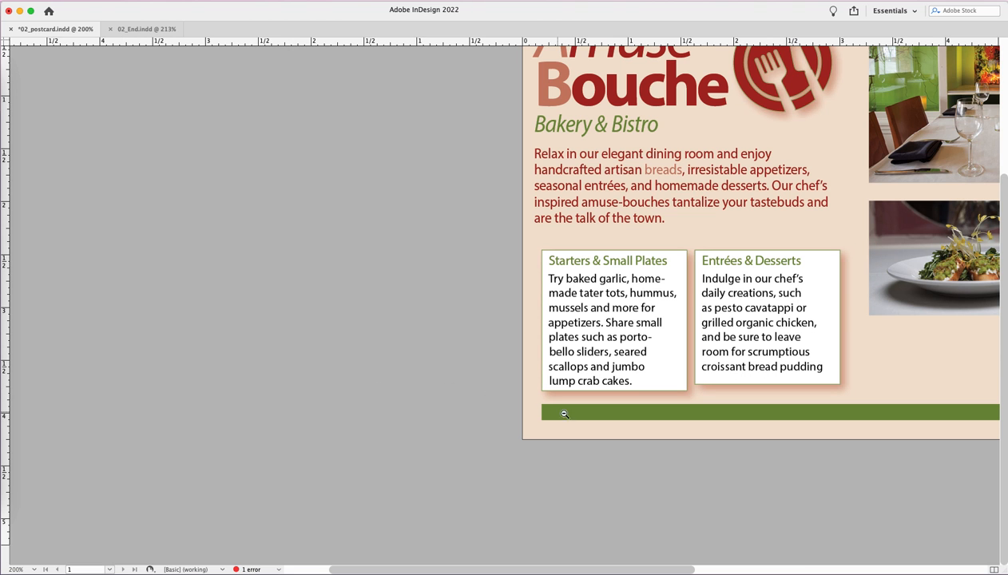
pyautogui.press('super+0')
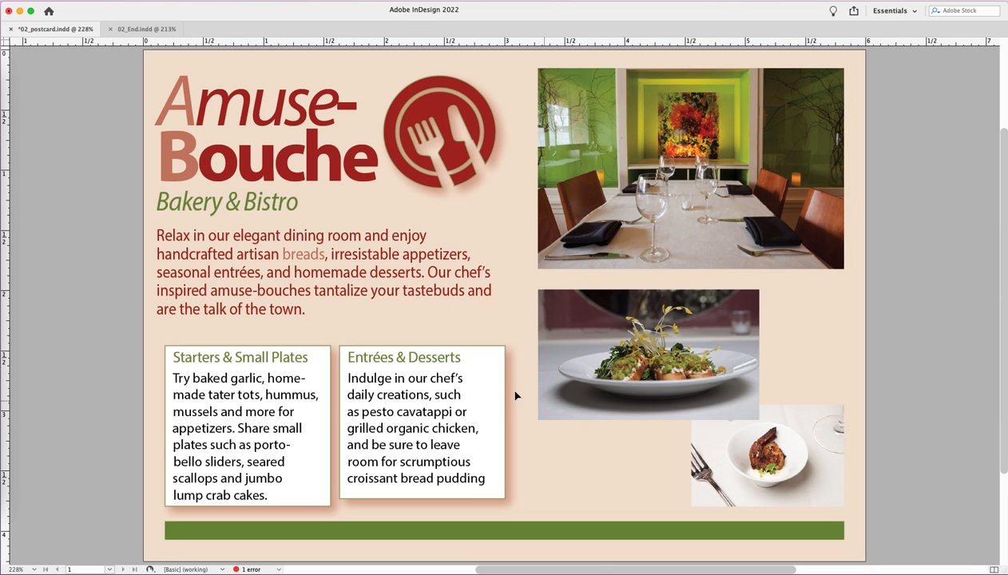
pyautogui.moveTo(524, 384); pyautogui.dragTo(535, 396)
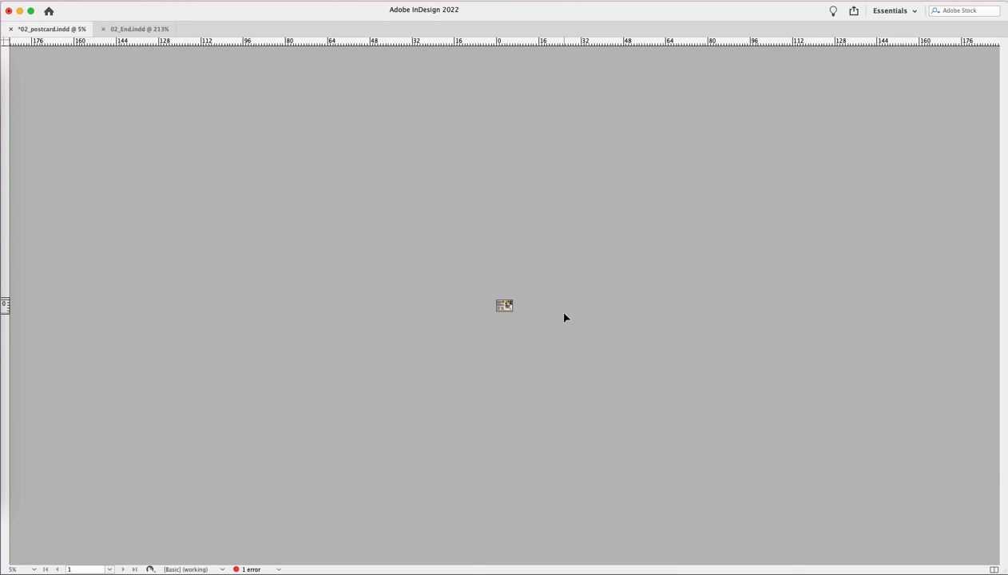
pyautogui.press('super+0')
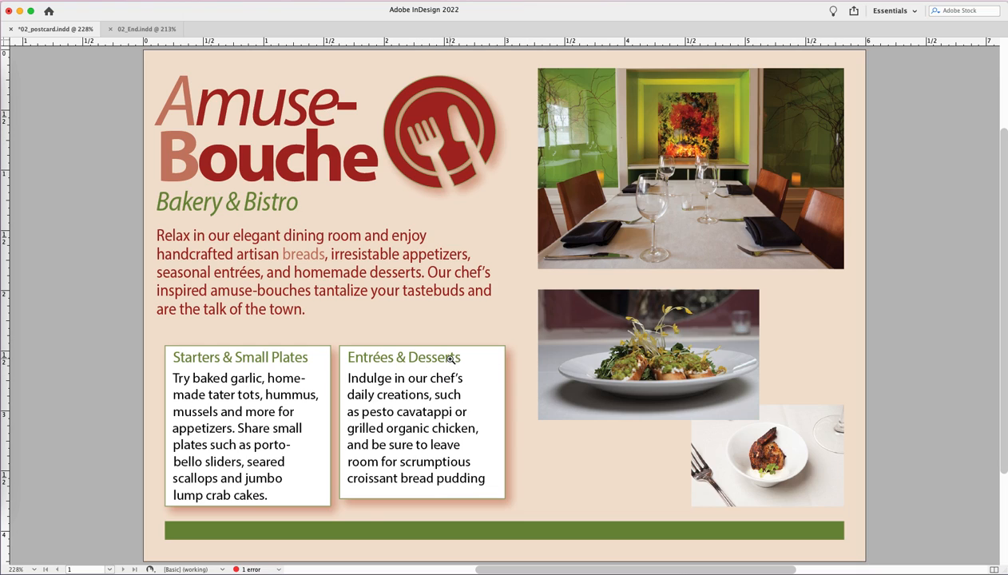
pyautogui.moveTo(467, 358); pyautogui.dragTo(445, 342)
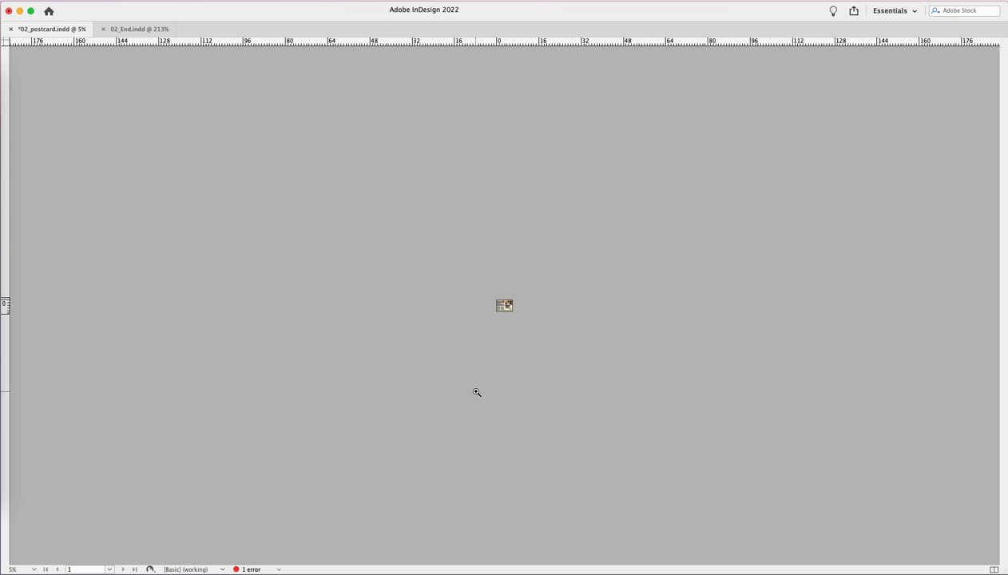
pyautogui.press('super+0')
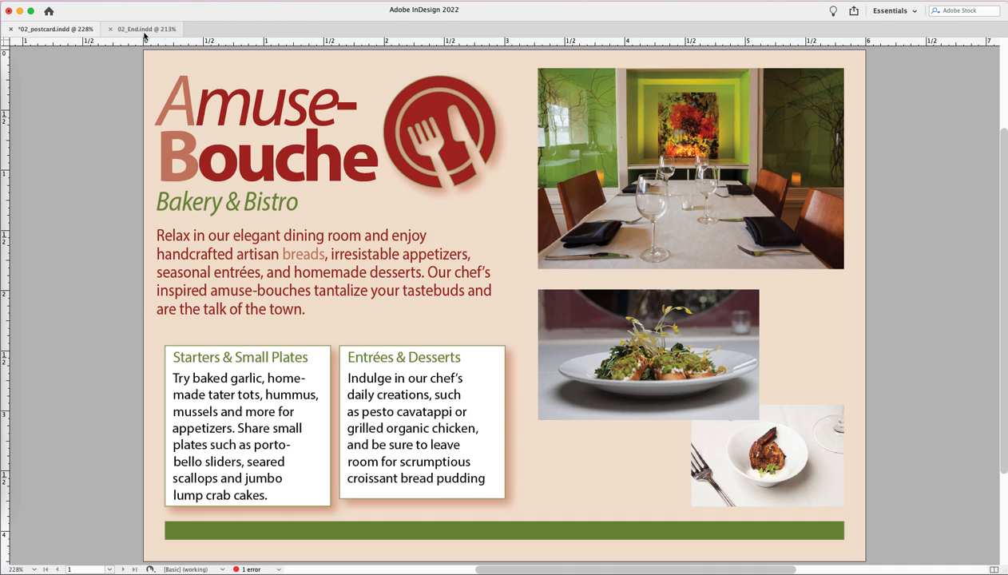
# Display the finished postcard full screen in Presentation mode
pyautogui.click(214, 3)
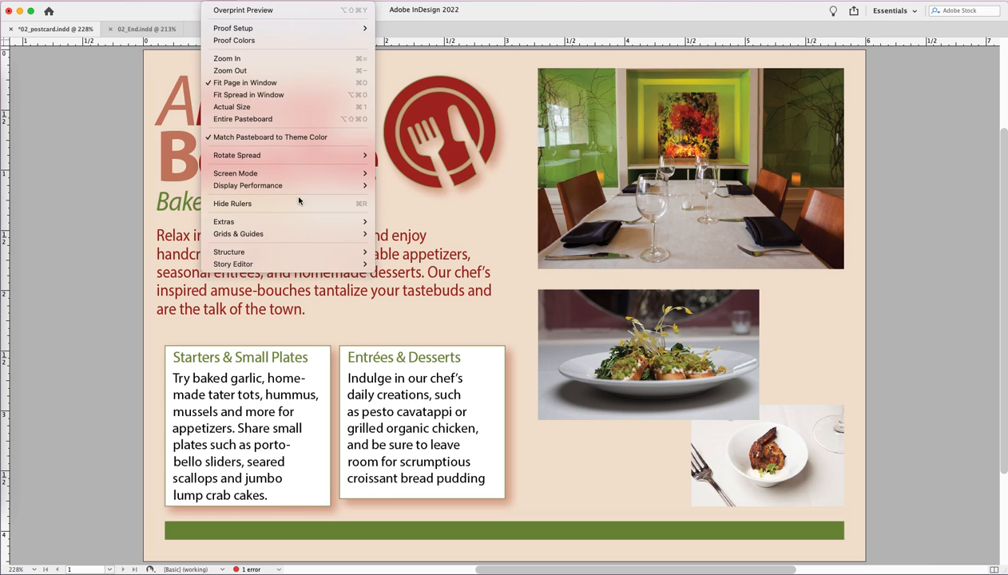
pyautogui.moveTo(332, 174)
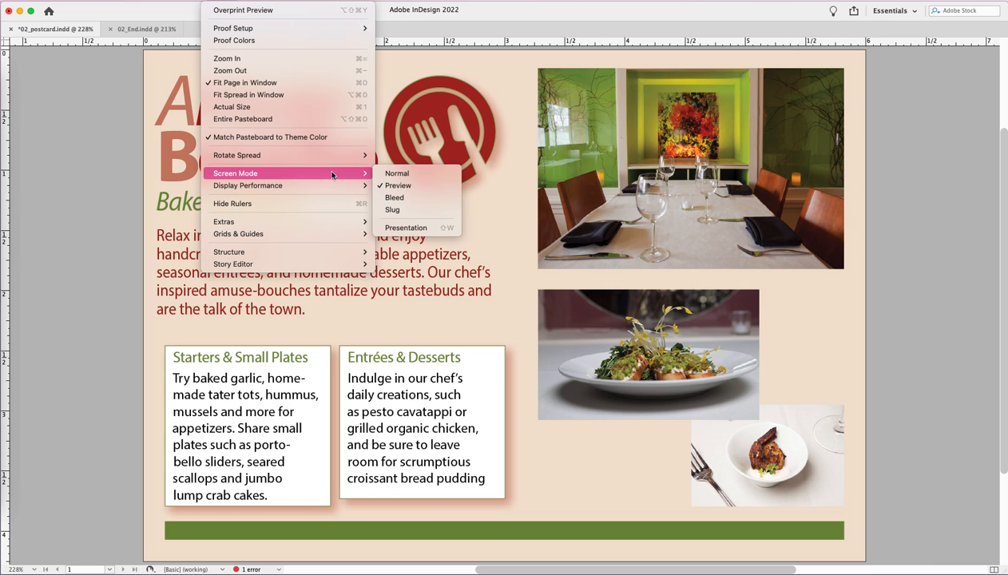
pyautogui.click(404, 228)
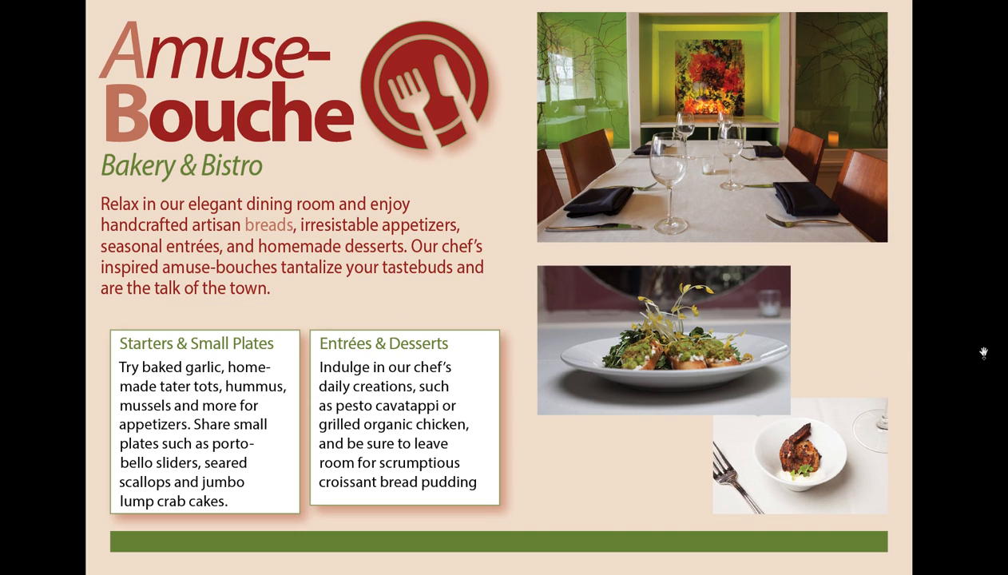